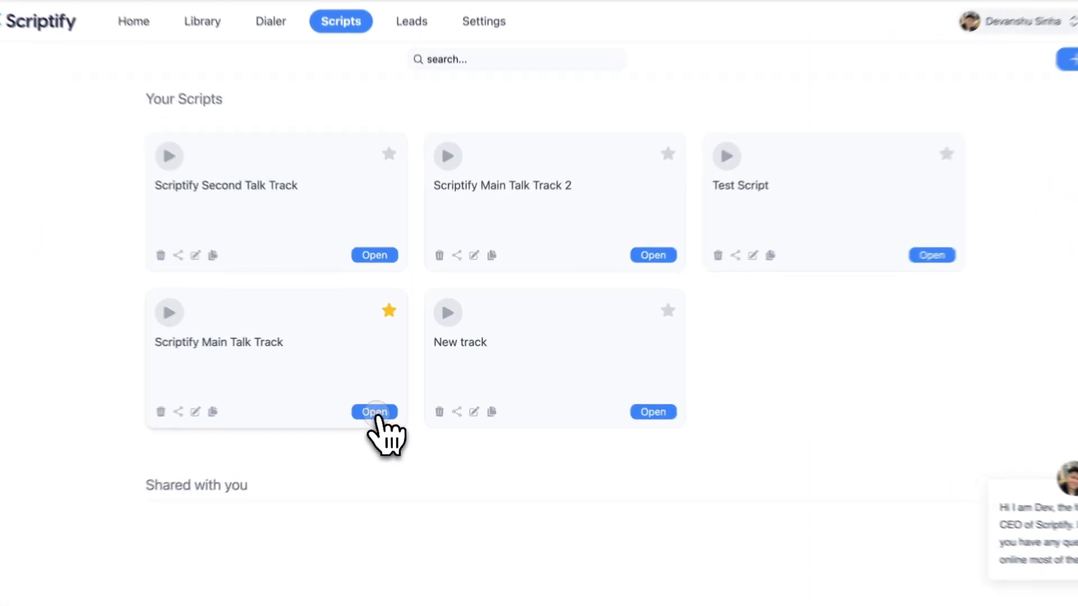
Step: View the flow of the Scriptify Main Talk Track script and return to the script list
{"action": "left_click", "coordinate": [396, 398]}
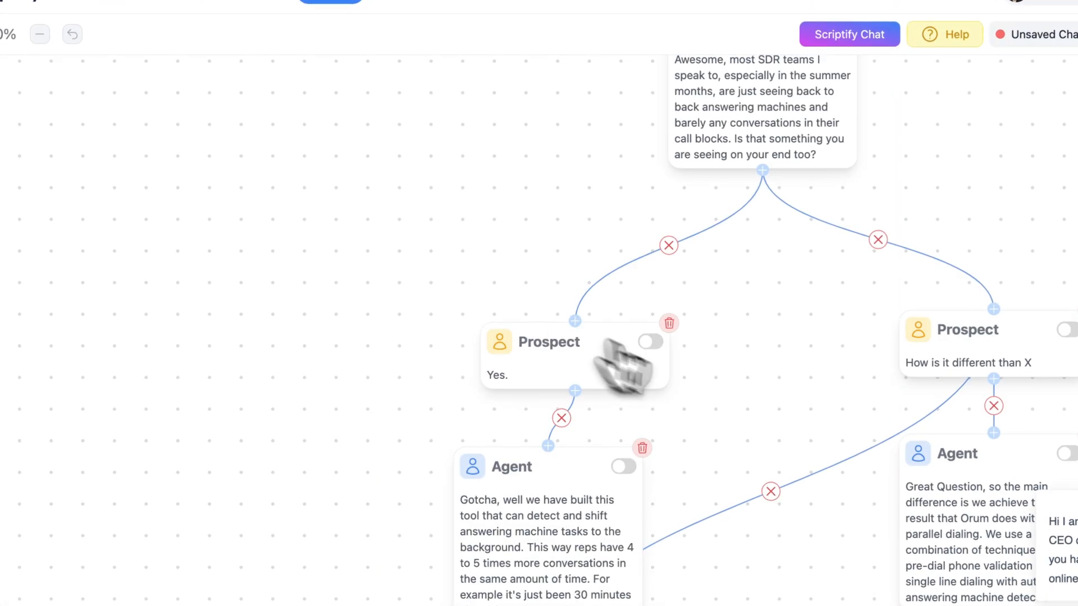
{"action": "scroll", "coordinate": [708, 427], "scroll_direction": "up", "scroll_amount": 5}
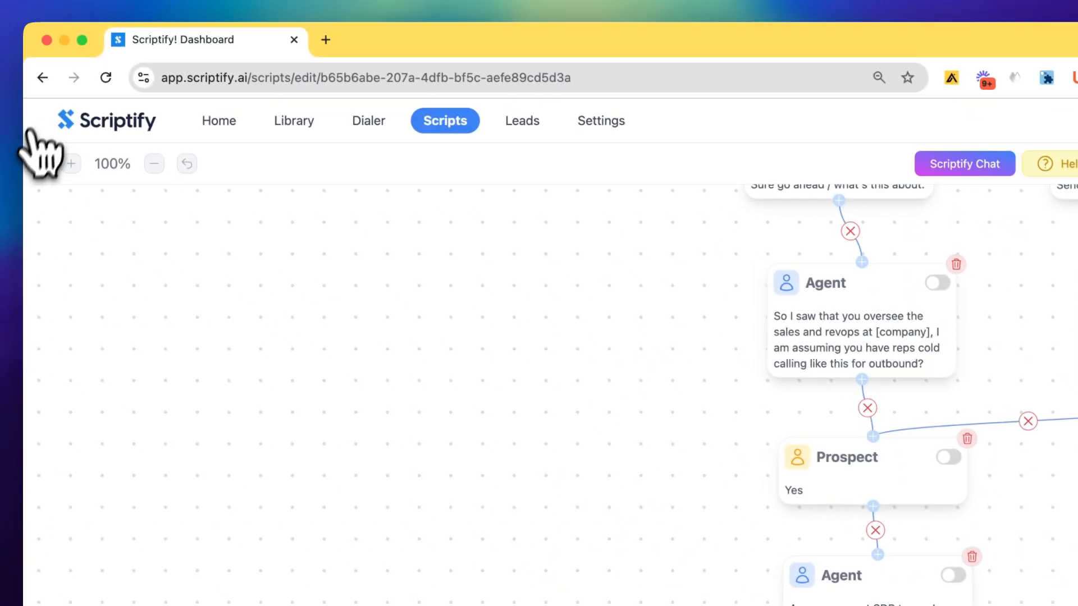
{"action": "left_click", "coordinate": [466, 126]}
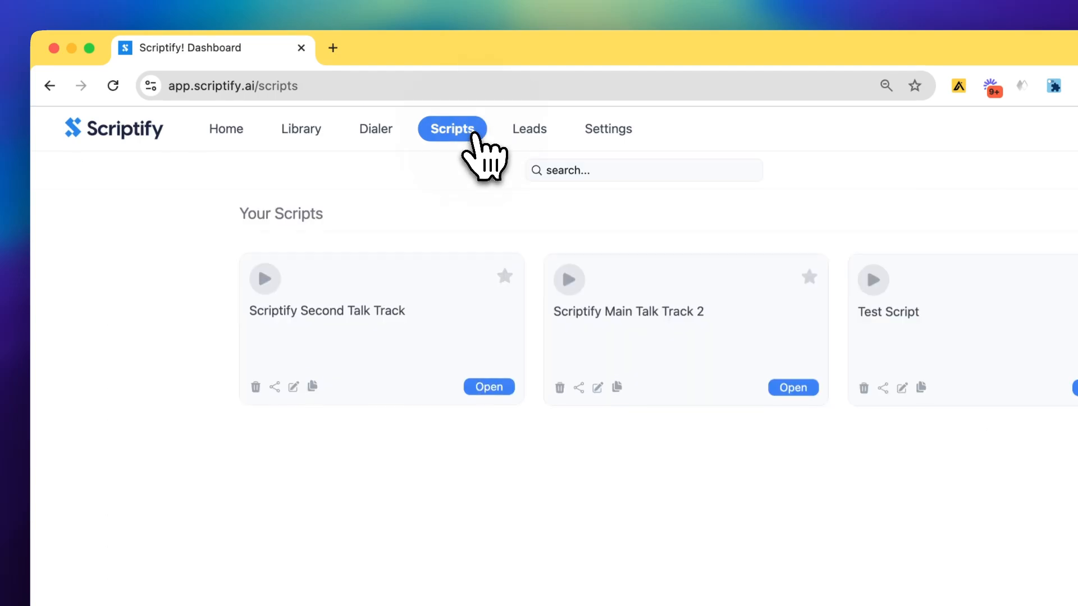
Step: Create a new script named "Scriptify demo talk track"
{"action": "left_click", "coordinate": [1077, 179]}
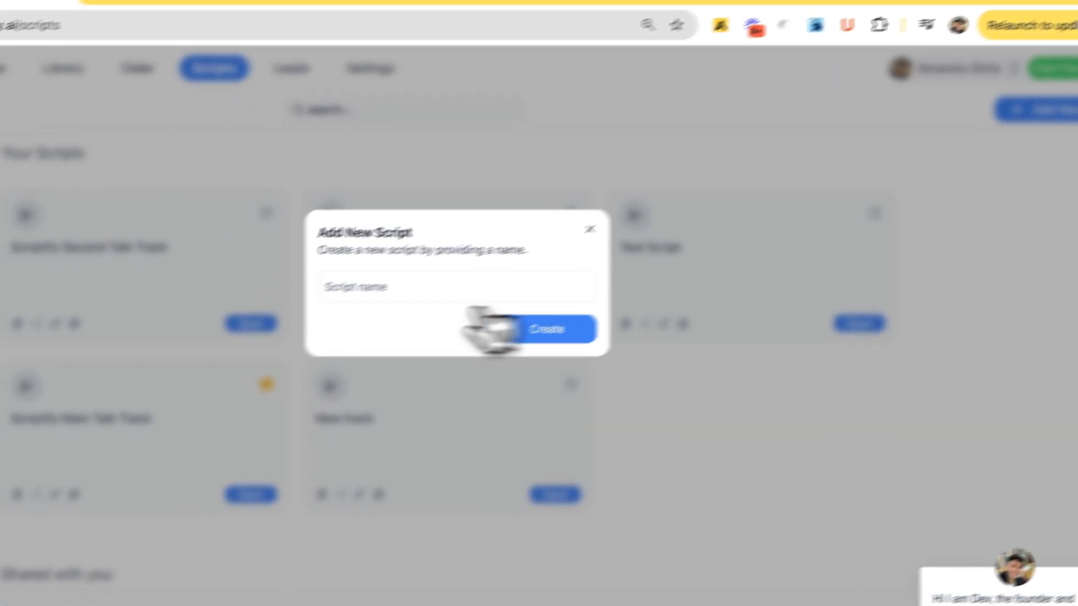
{"action": "left_click", "coordinate": [362, 285]}
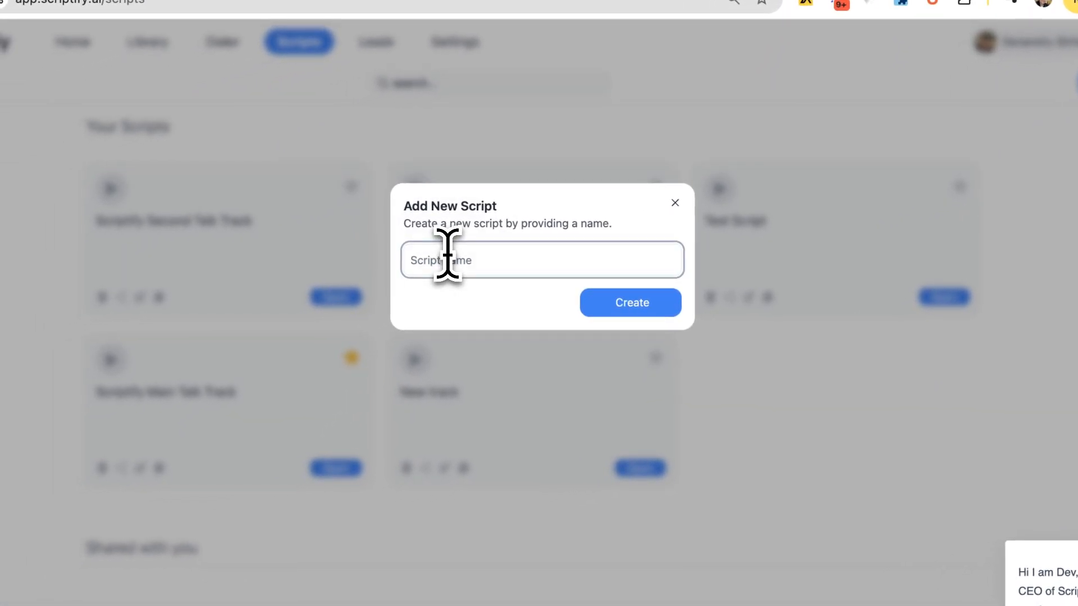
{"action": "type", "text": "Scriptify d"}
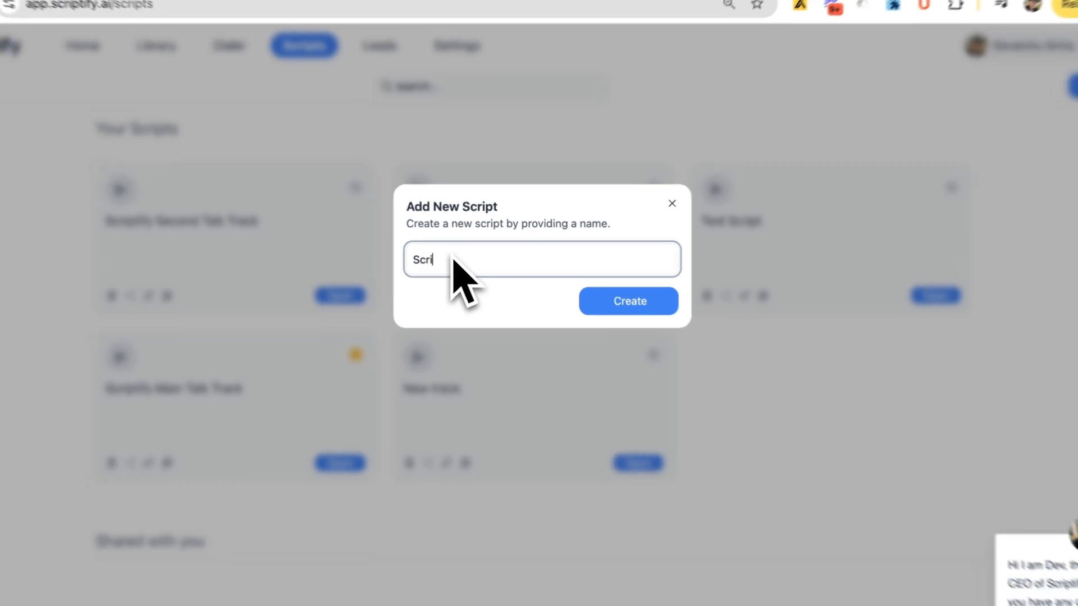
{"action": "type", "text": "emo talk "}
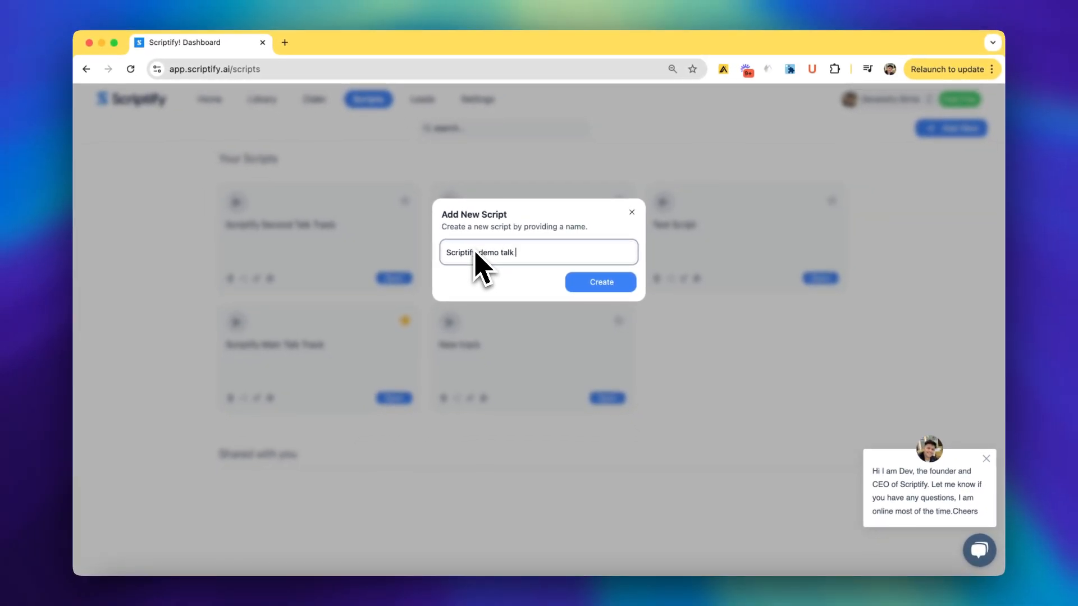
{"action": "type", "text": "track"}
{"action": "left_click", "coordinate": [595, 284]}
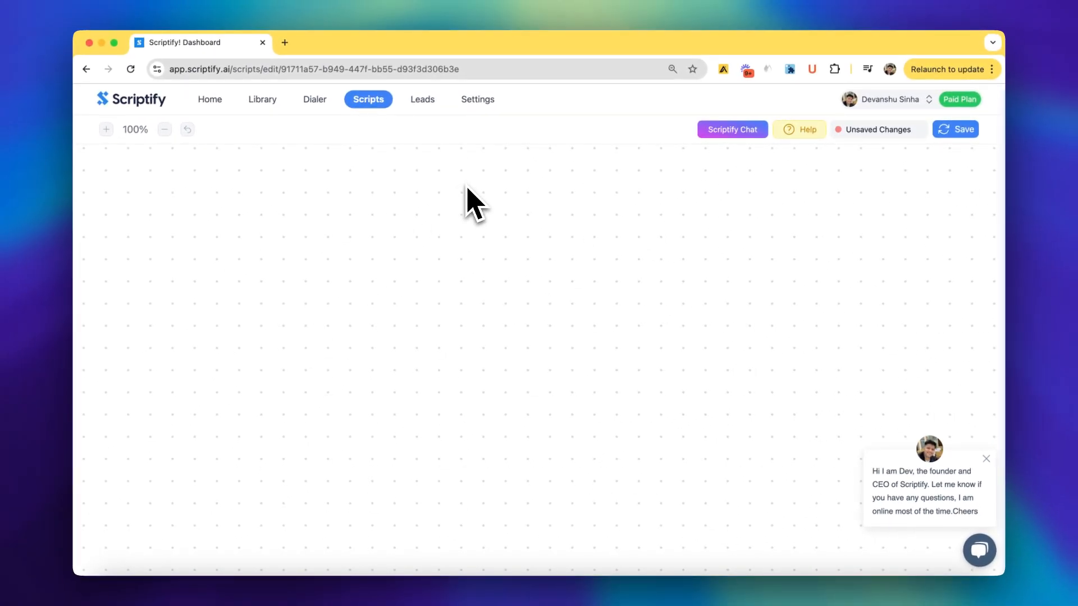
Step: Add an Agent node to the empty canvas and position it near the upper middle
{"action": "right_click", "coordinate": [467, 190]}
{"action": "left_click", "coordinate": [501, 196]}
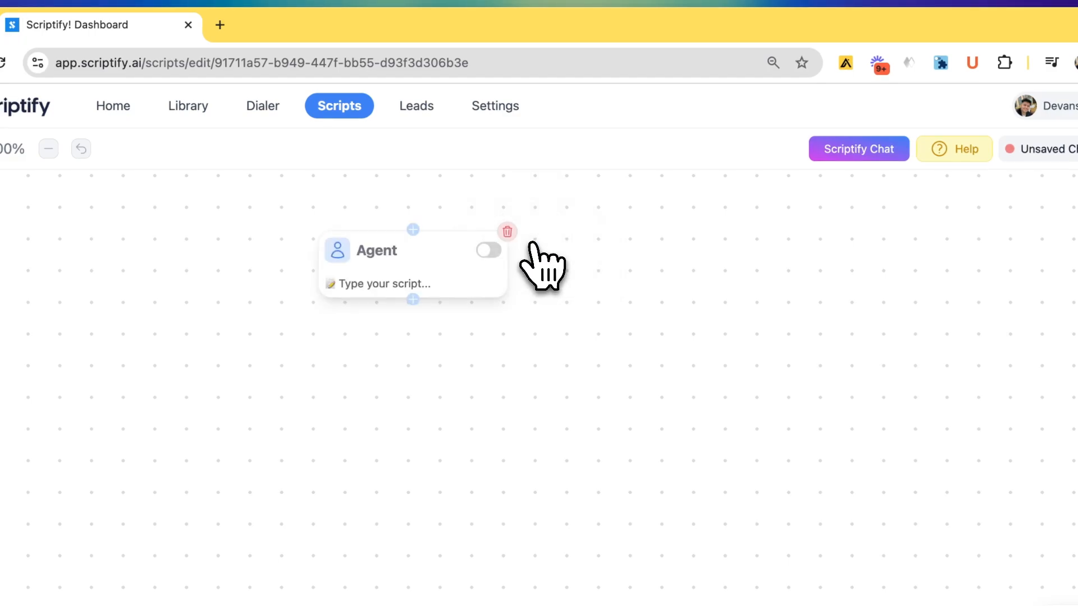
{"action": "left_click_drag", "start_coordinate": [445, 257], "coordinate": [569, 251]}
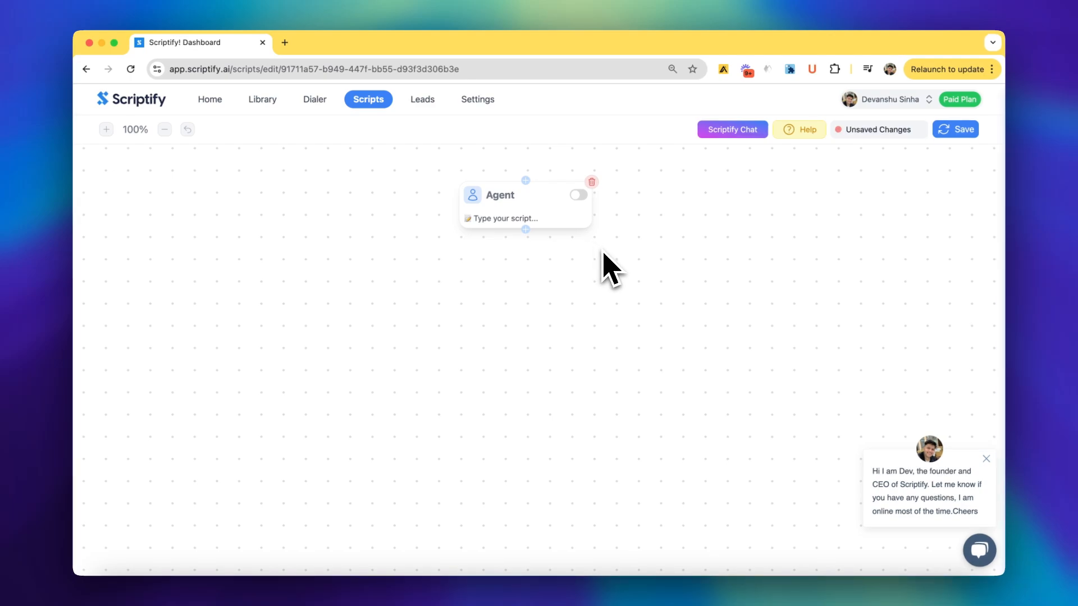
Step: Replace the Agent node's placeholder text with "Hey [firstname] my name is [agentfirstname]", using the First Name and Agent First Name variables
{"action": "left_click", "coordinate": [582, 198]}
{"action": "triple_click", "coordinate": [565, 219]}
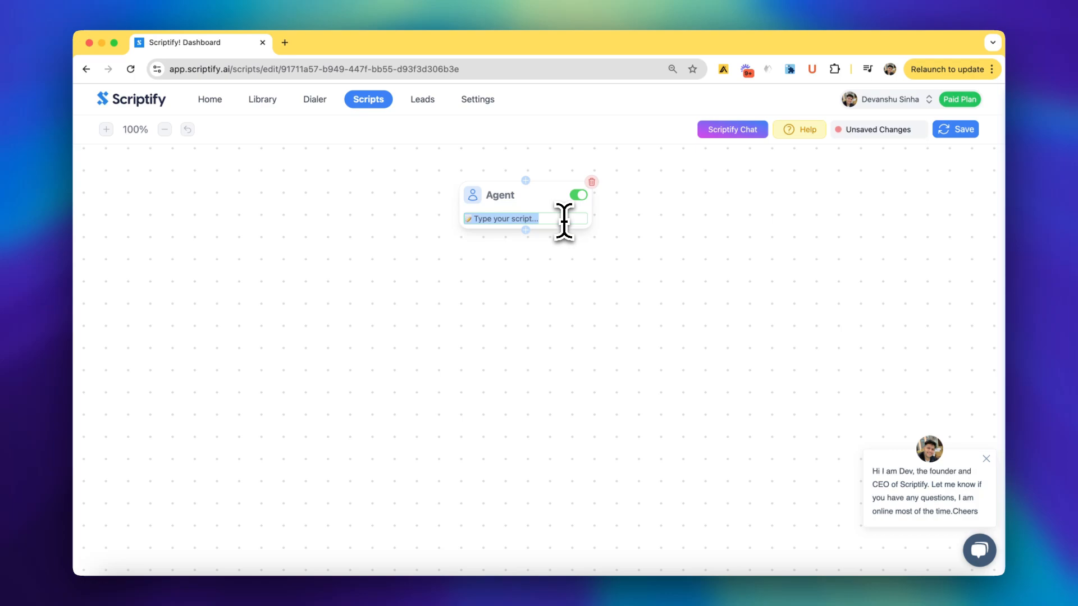
{"action": "key", "text": "BackSpace"}
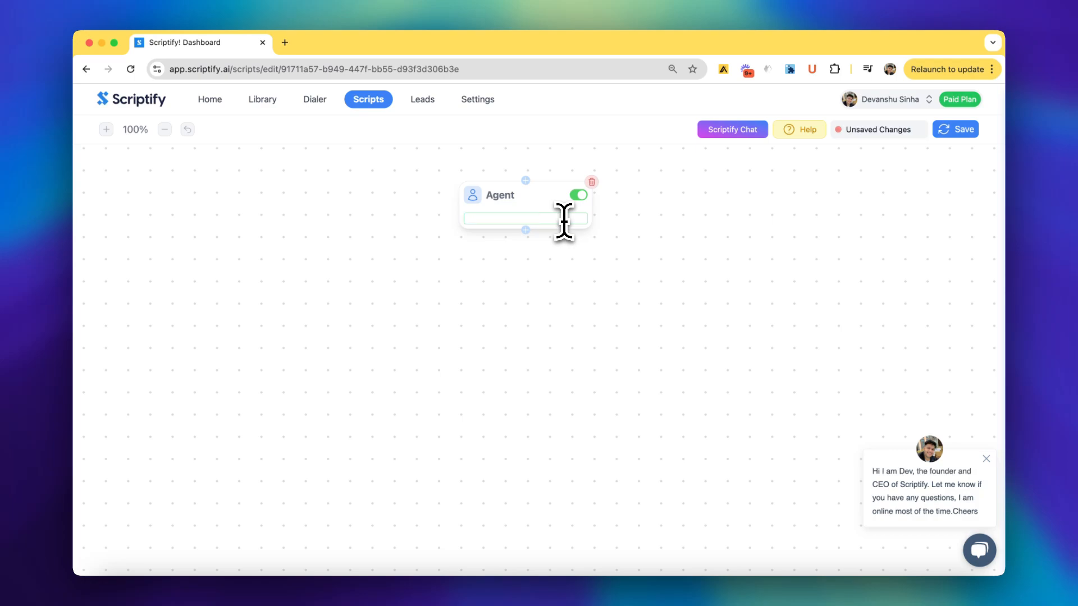
{"action": "type", "text": "Hey [fi"}
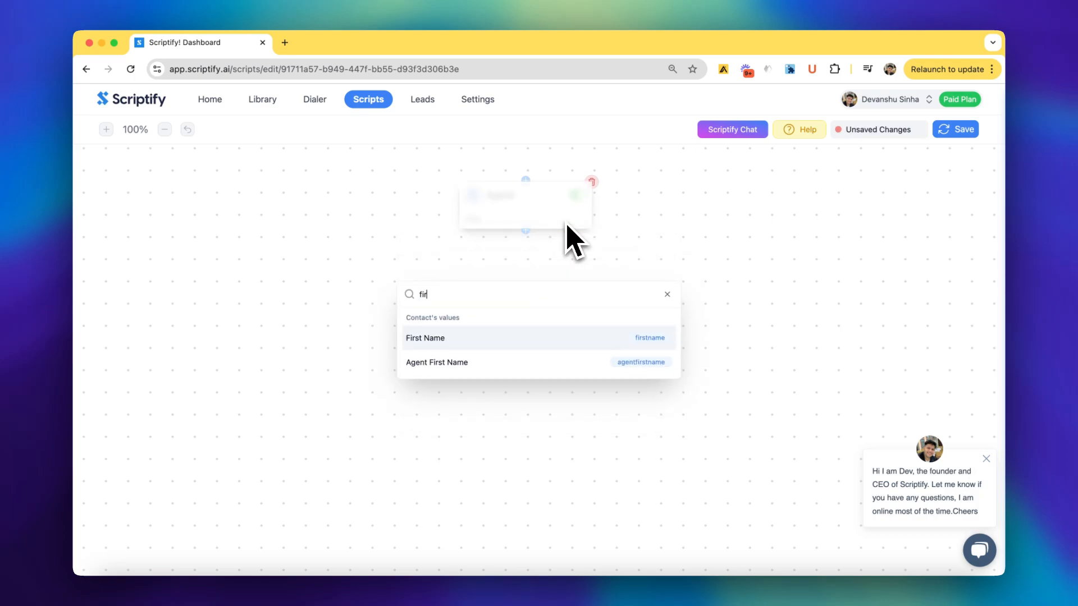
{"action": "key", "text": "Return"}
{"action": "type", "text": "my name is "}
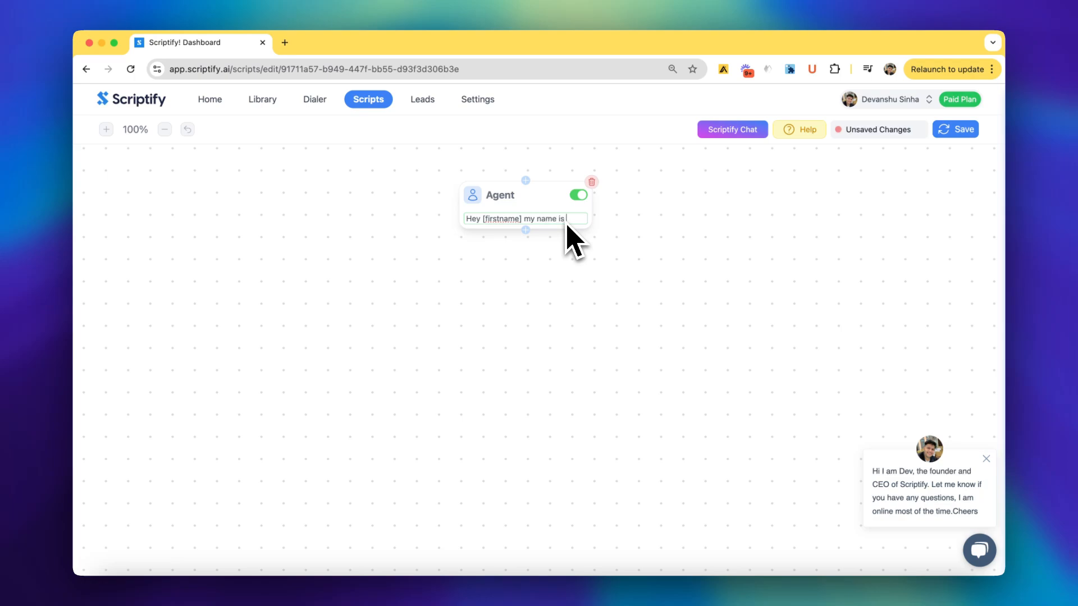
{"action": "type", "text": "[agent"}
{"action": "key", "text": "Return"}
Step: Continue the Agent text with "and i am calling from a power dialing company called Scriptify. I know I am calling you completely out of the blue here"
{"action": "type", "text": "a"}
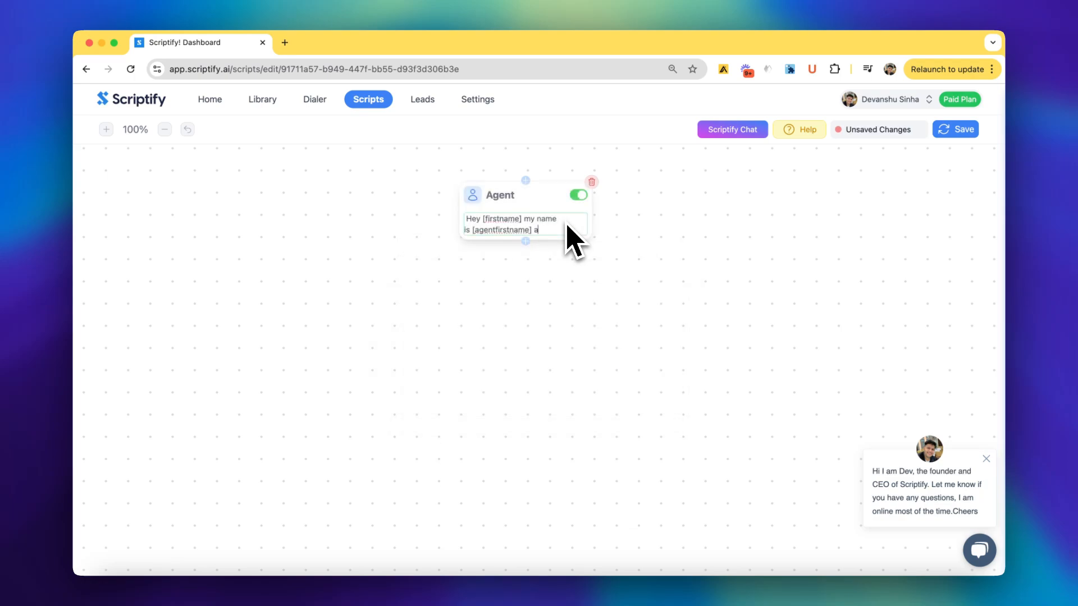
{"action": "type", "text": "nd I am calling f"}
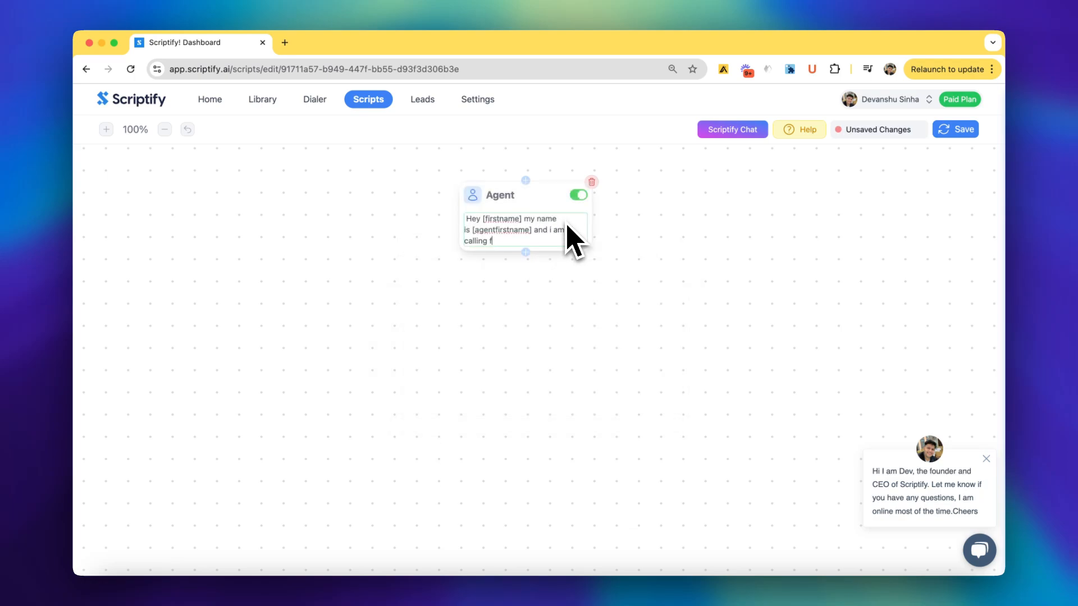
{"action": "type", "text": "rom a power dialing company called S"}
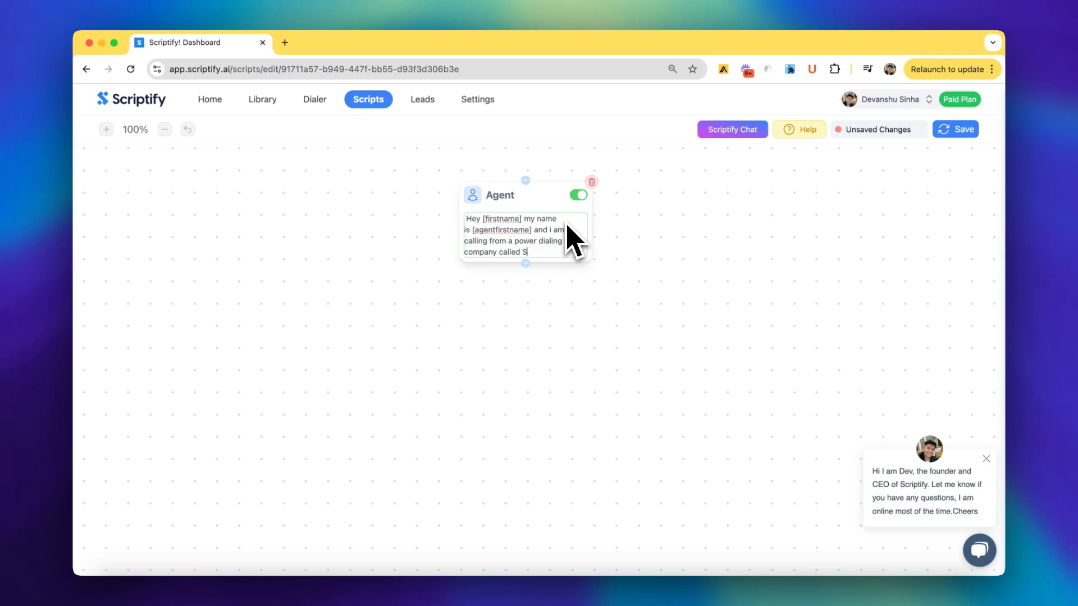
{"action": "type", "text": "criptify. I k"}
{"action": "type", "text": " am calling you completely o"}
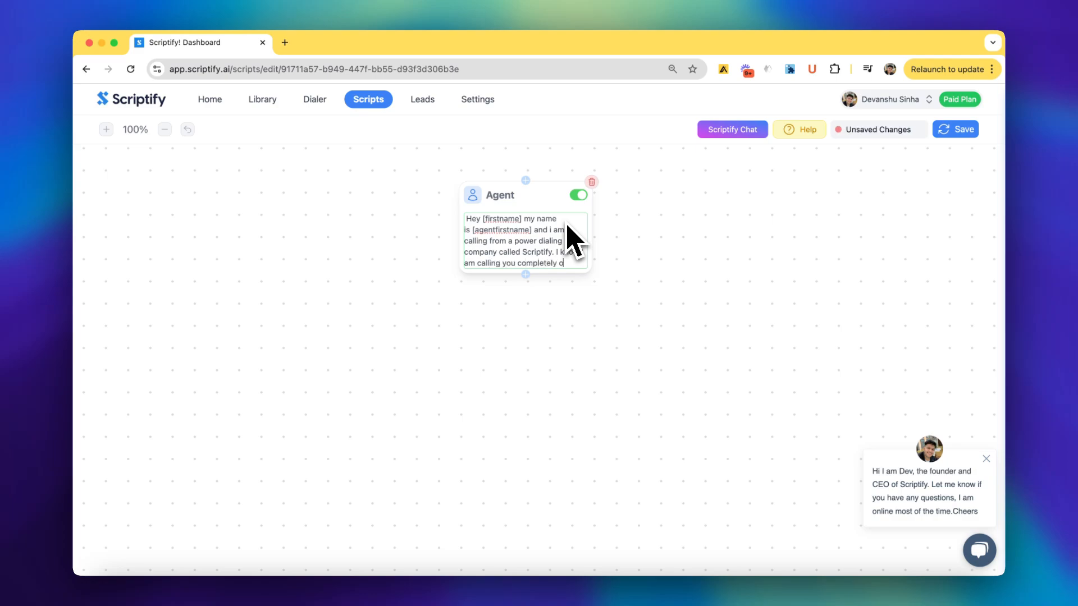
{"action": "type", "text": "ut of the b"}
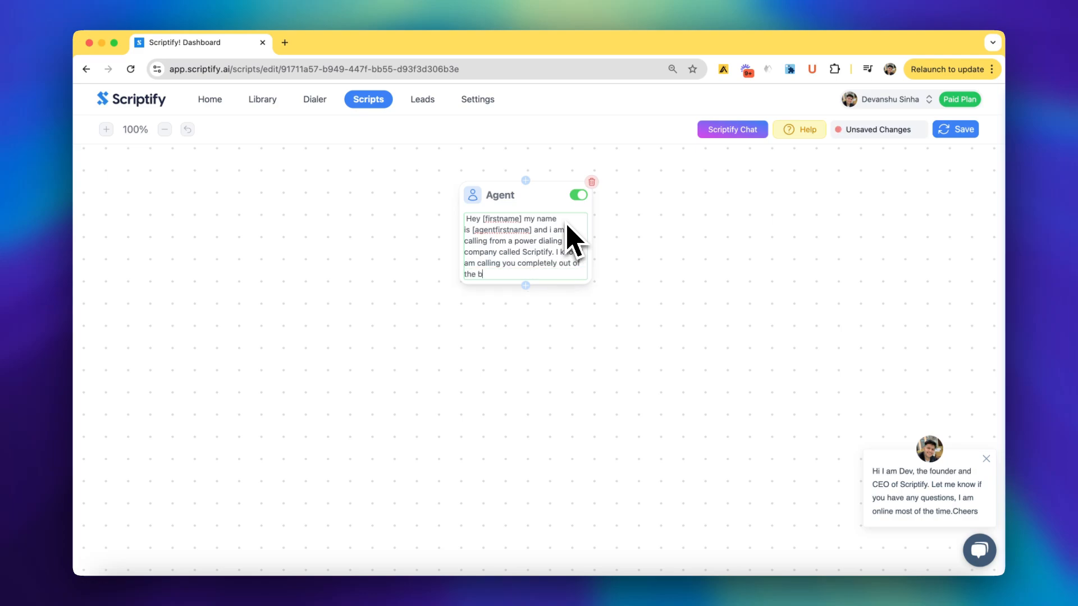
{"action": "type", "text": "lue he"}
Step: Finish the Agent text with ", would you like to hang up or let me have 30 seconds so I can explain why I called?"
{"action": "type", "text": "re, would you have"}
{"action": "type", "text": "ke to han"}
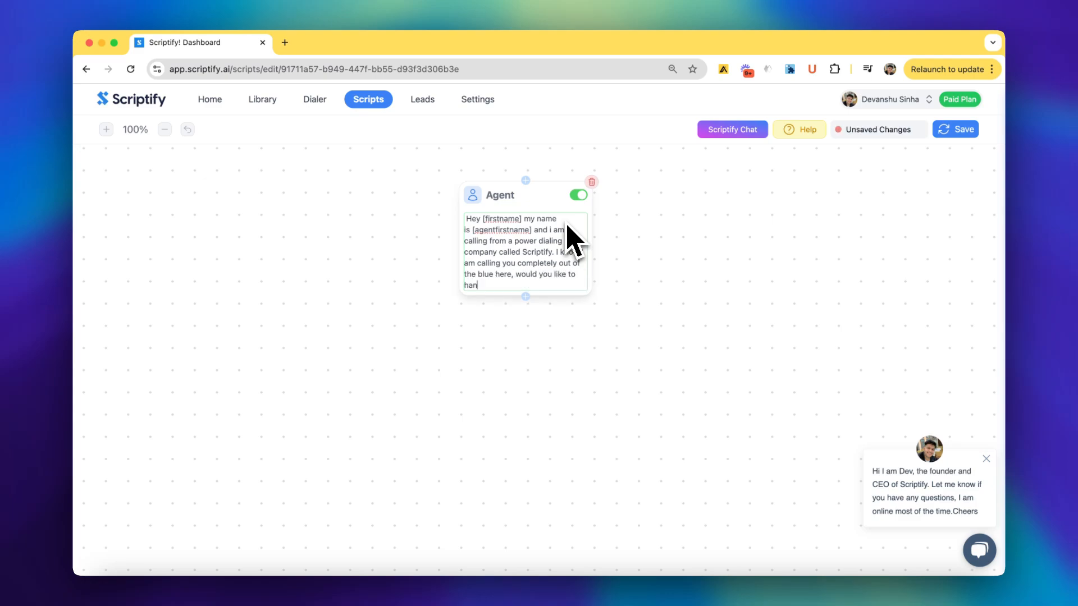
{"action": "type", "text": "g up or let me have 30 seconds so"}
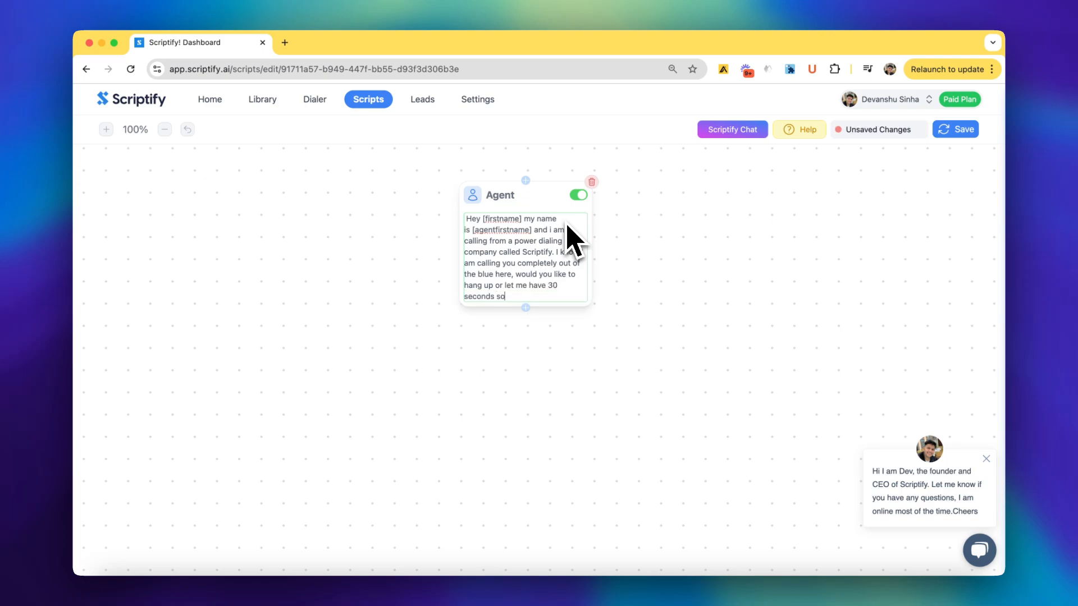
{"action": "type", "text": " I can explain why I called?"}
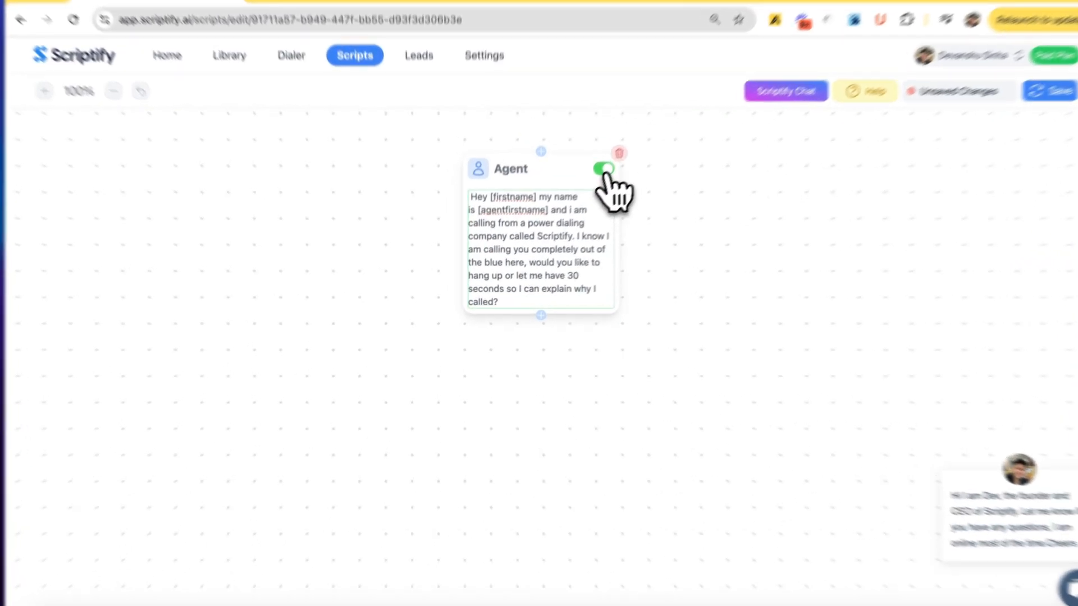
{"action": "left_click", "coordinate": [578, 195]}
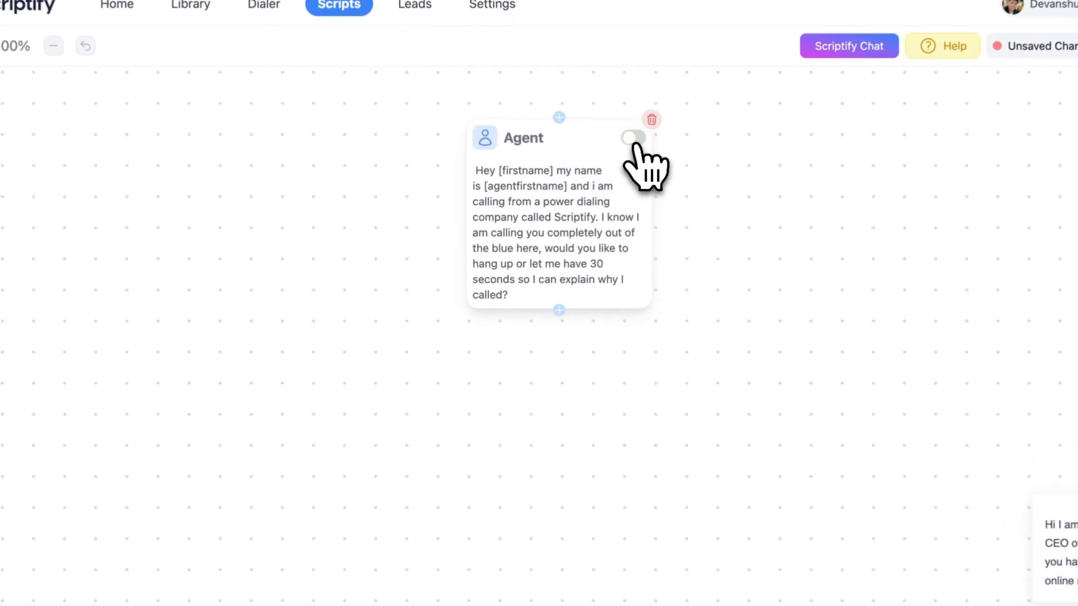
Step: Add two Prospect nodes below the Agent node, one on each side
{"action": "left_click", "coordinate": [348, 449]}
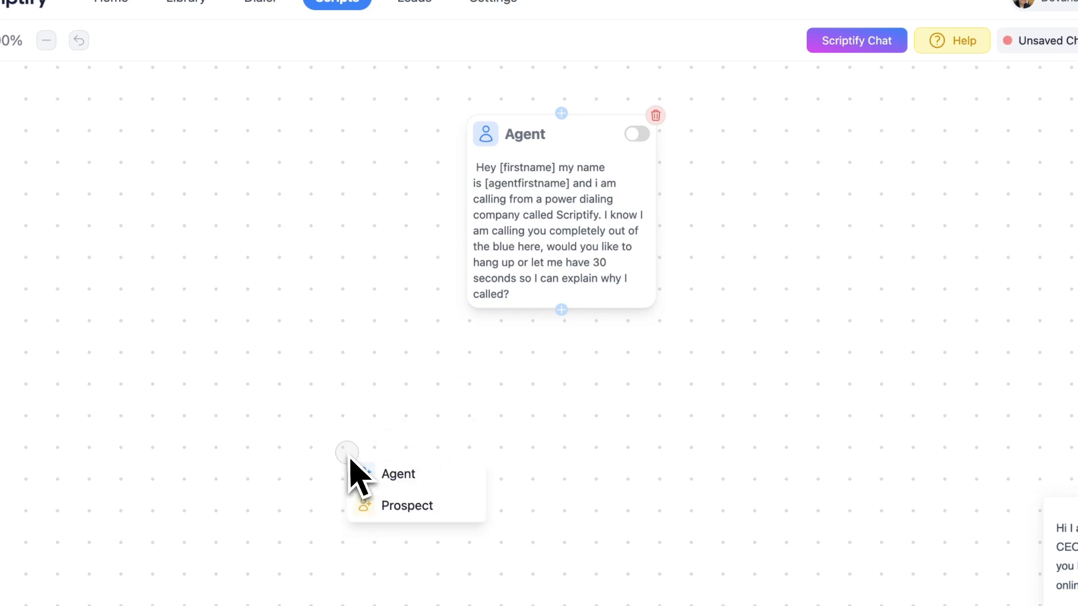
{"action": "left_click", "coordinate": [378, 504]}
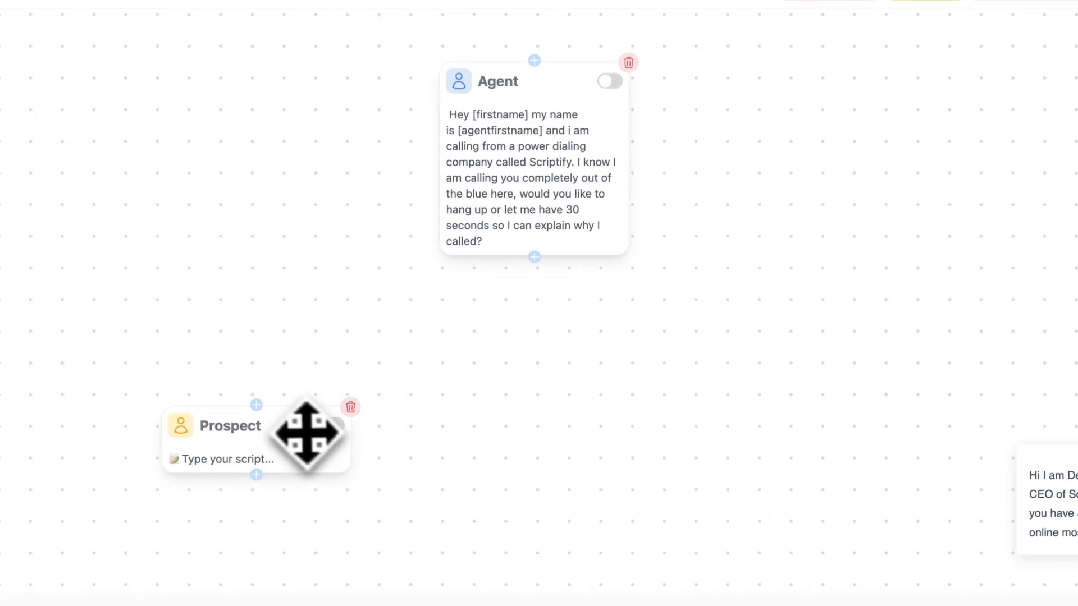
{"action": "left_click_drag", "start_coordinate": [306, 432], "coordinate": [446, 328]}
{"action": "left_click", "coordinate": [642, 320]}
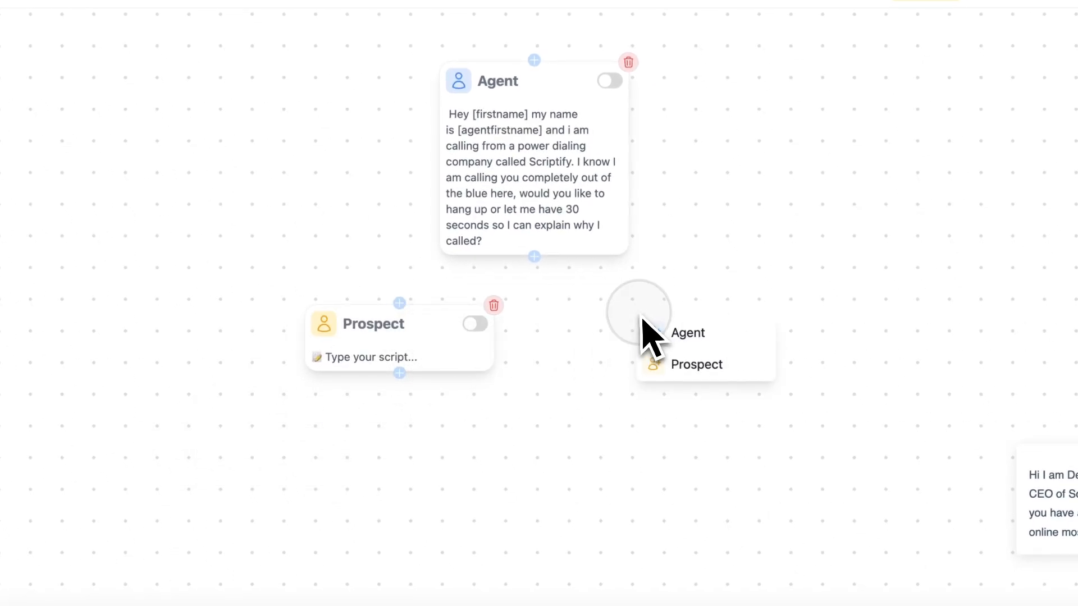
{"action": "left_click", "coordinate": [688, 365]}
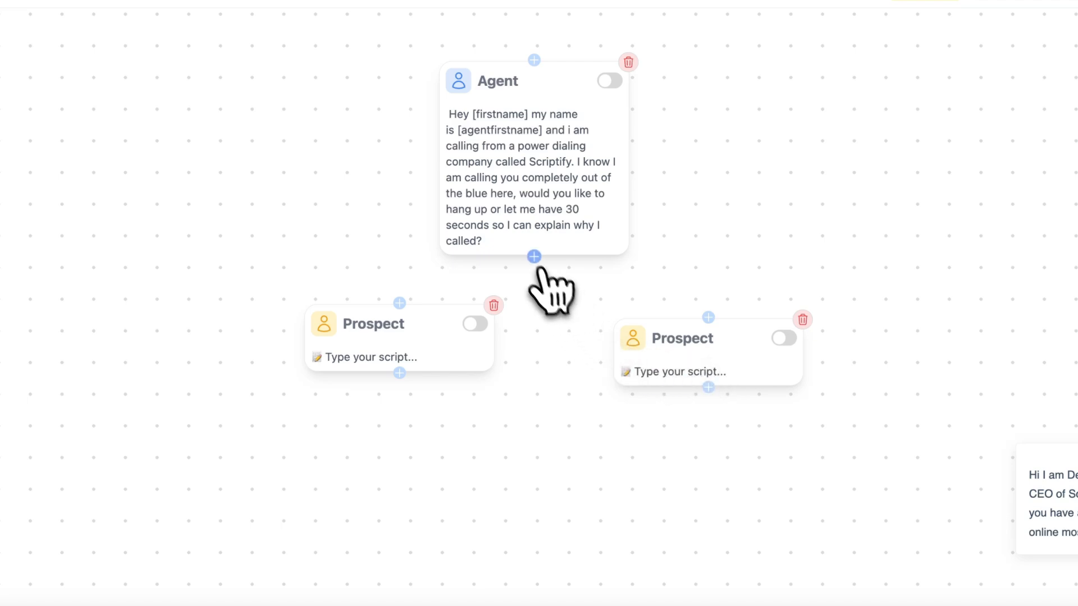
Step: Connect the Agent node to the left Prospect node and set that Prospect's text to "Not interested."
{"action": "left_click_drag", "start_coordinate": [534, 258], "coordinate": [401, 305]}
{"action": "left_click", "coordinate": [477, 324]}
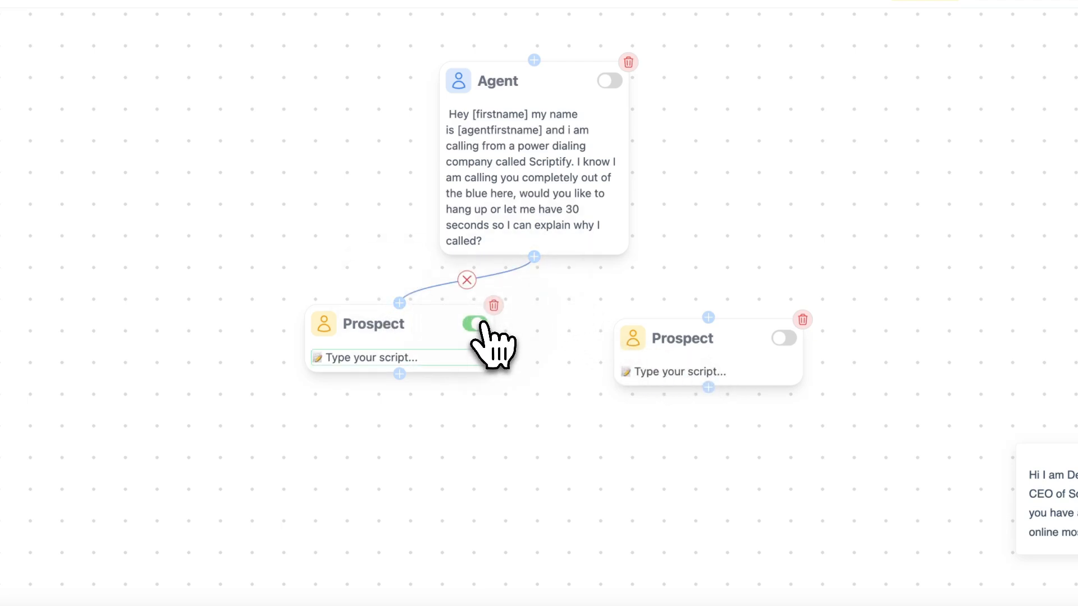
{"action": "left_click", "coordinate": [431, 357]}
{"action": "type", "text": "Not int"}
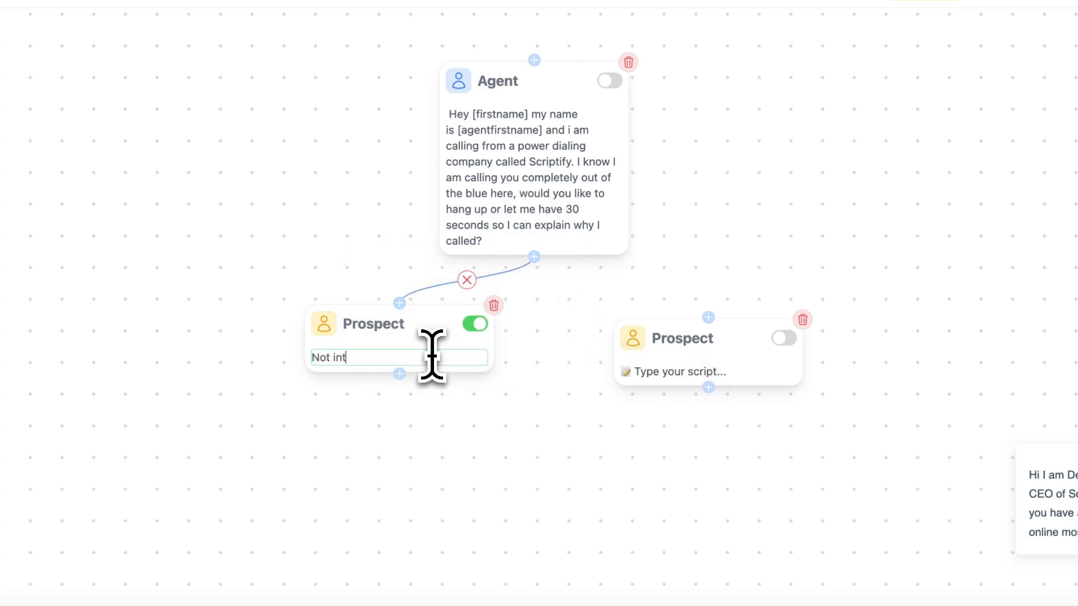
{"action": "type", "text": "erested."}
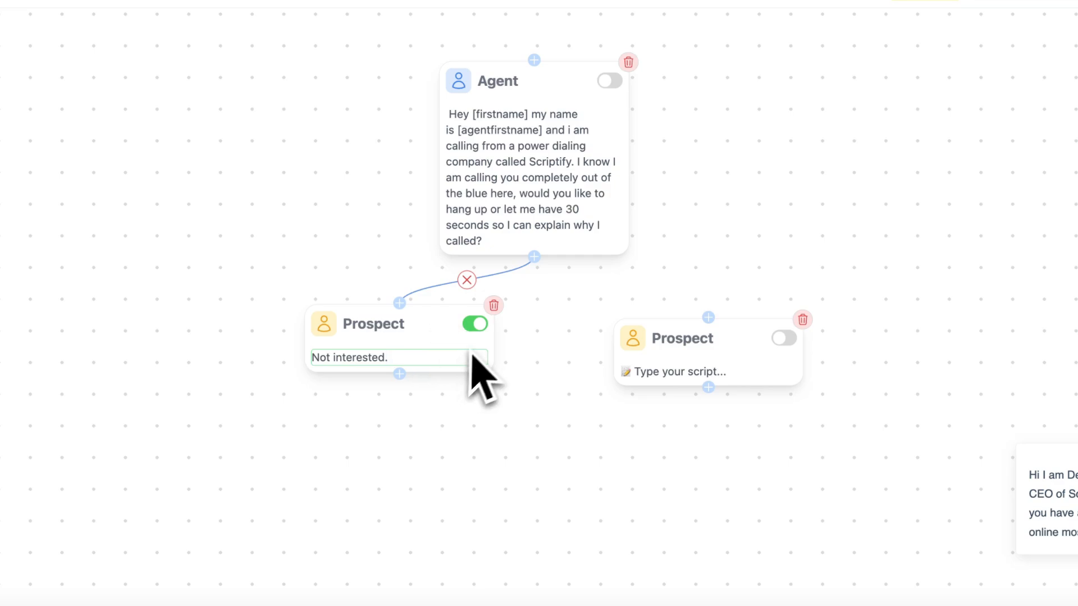
{"action": "left_click", "coordinate": [475, 325]}
Step: Connect the Agent node to the right Prospect node and set that Prospect's text to "Yes"
{"action": "left_click", "coordinate": [535, 257]}
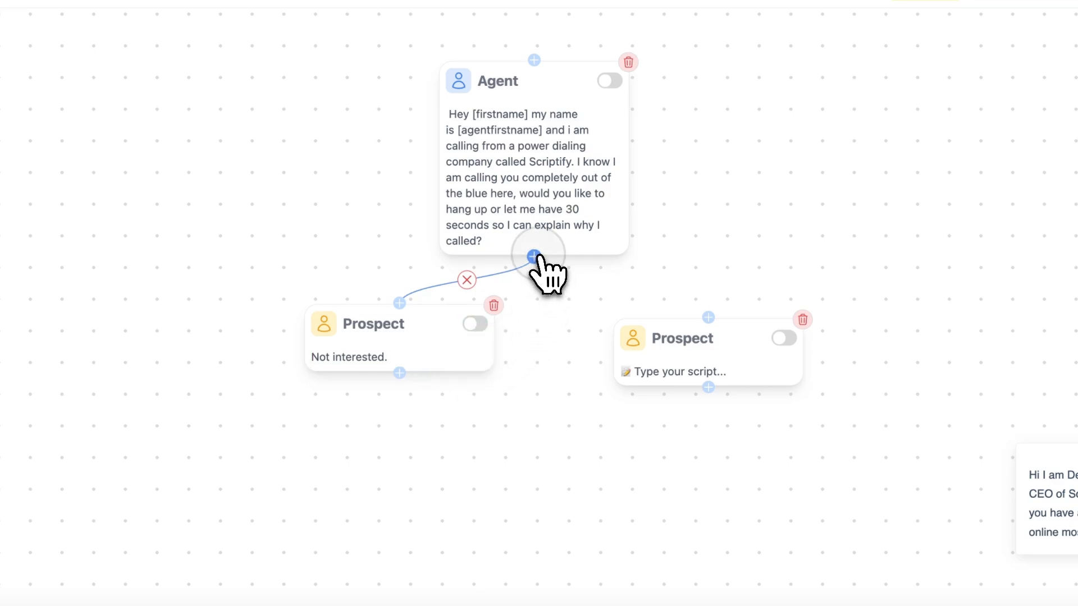
{"action": "left_click", "coordinate": [709, 317]}
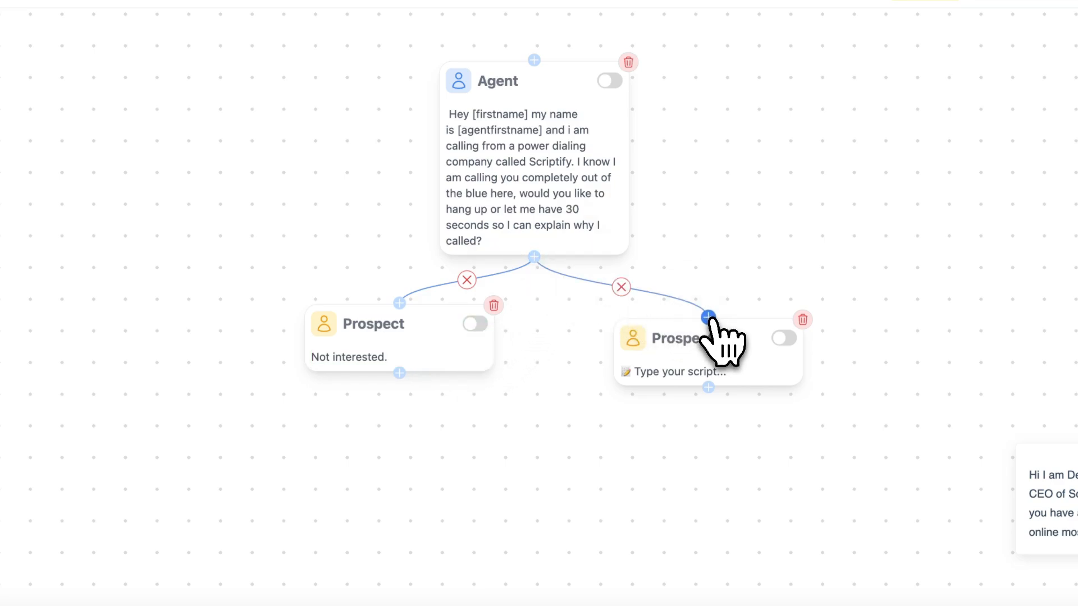
{"action": "left_click", "coordinate": [783, 338]}
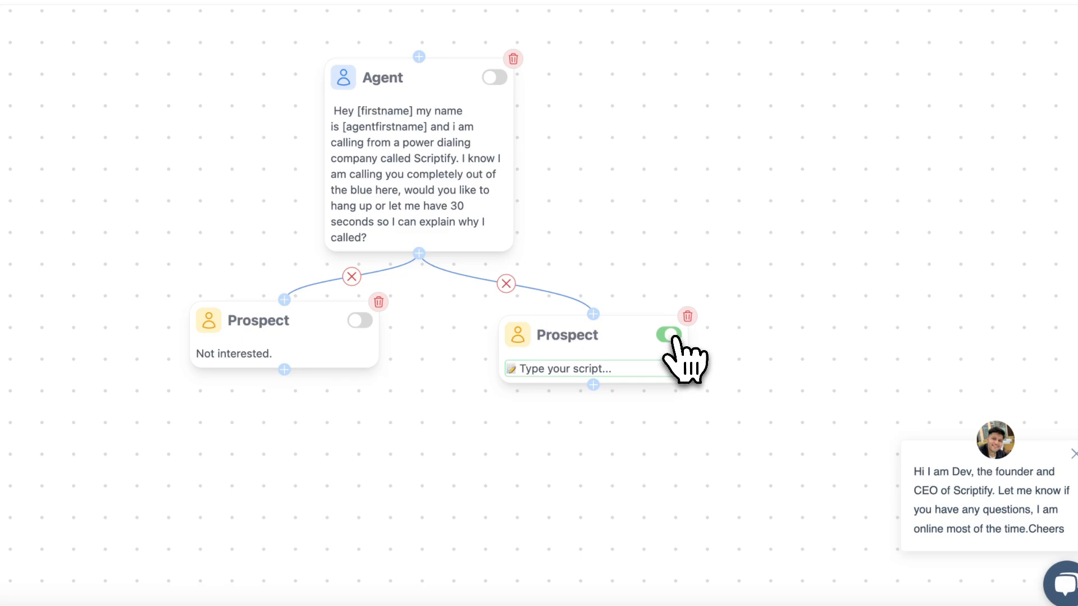
{"action": "triple_click", "coordinate": [627, 375]}
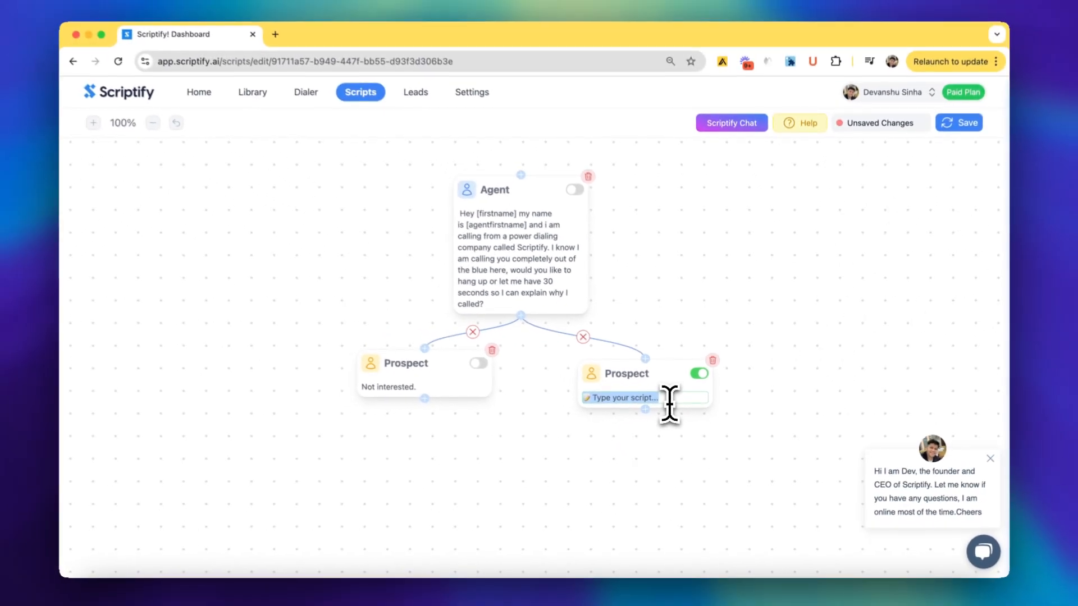
{"action": "type", "text": "Yes"}
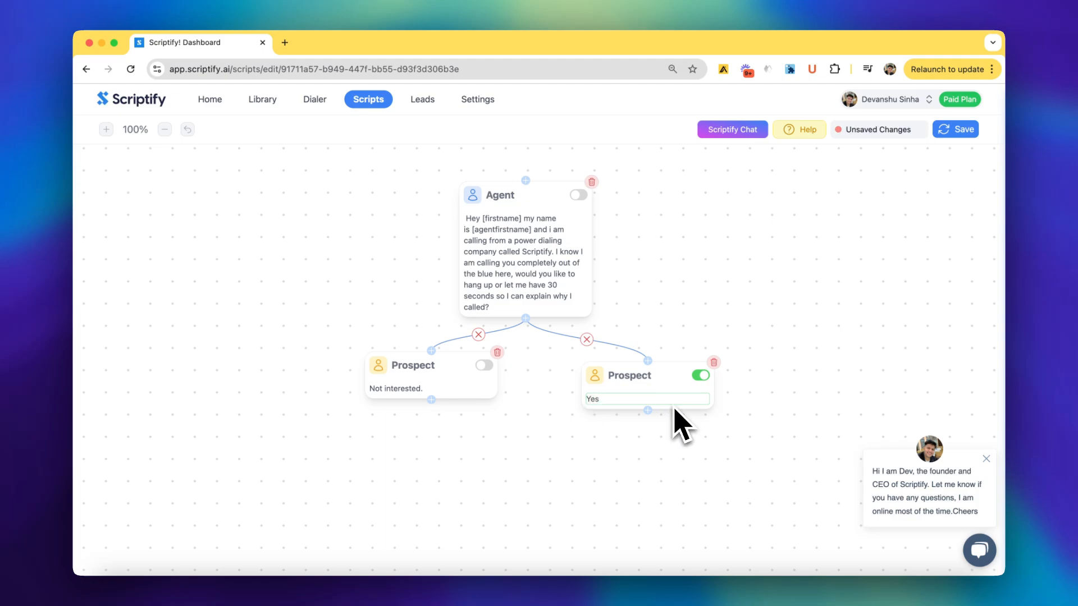
Step: Complete the right Prospect node's text so it reads "Yes Interested." and turn off its editing mode
{"action": "type", "text": "Interested."}
{"action": "left_click", "coordinate": [701, 374]}
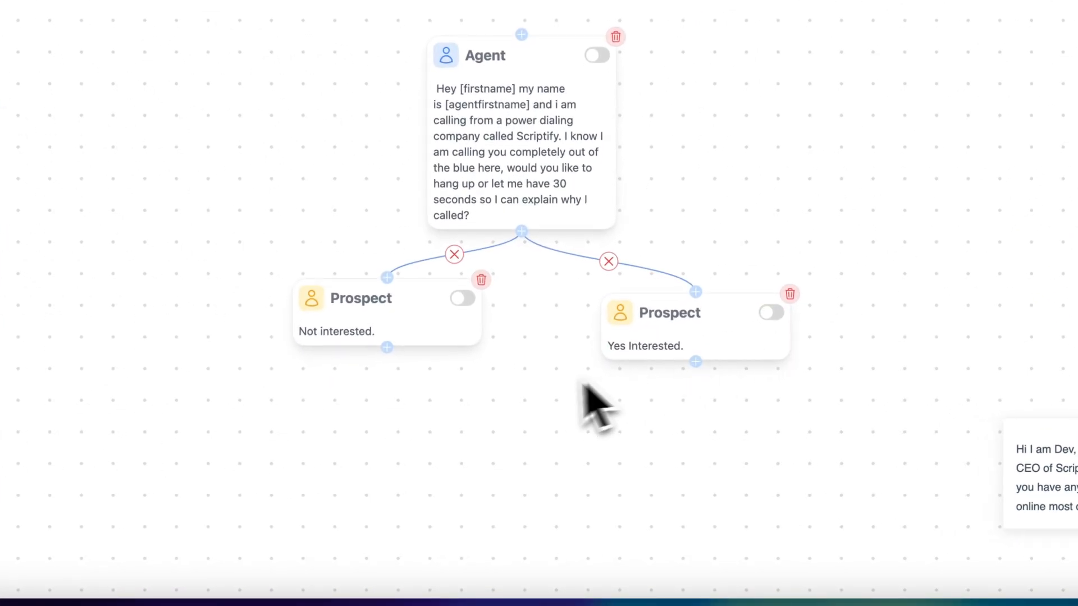
Step: Add an Agent node below the "Not interested." Prospect node and connect the two
{"action": "left_click", "coordinate": [343, 393]}
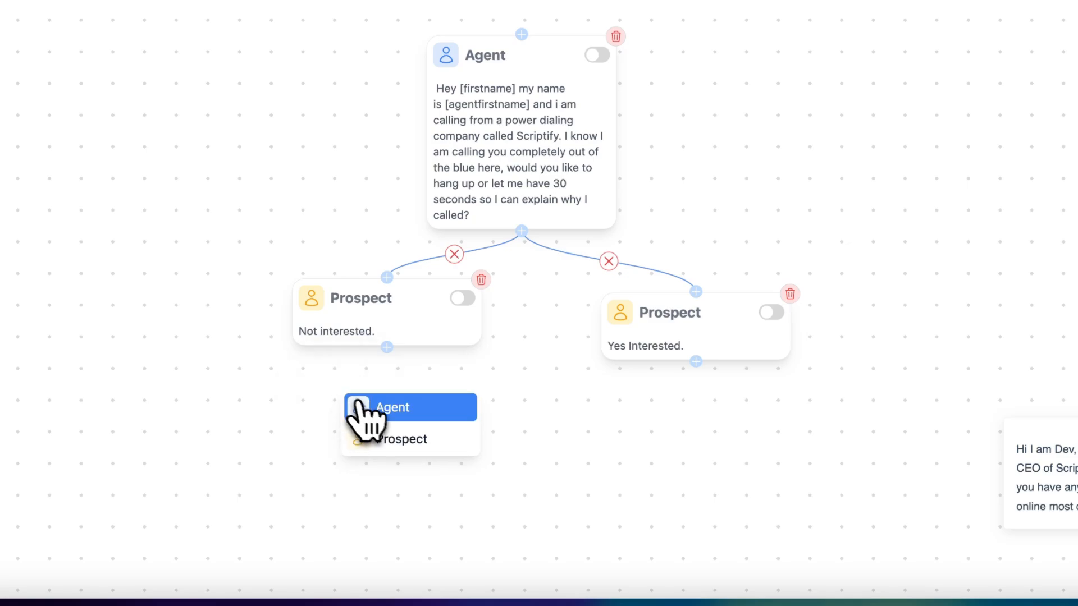
{"action": "left_click", "coordinate": [360, 405]}
{"action": "left_click_drag", "start_coordinate": [288, 430], "coordinate": [379, 424]}
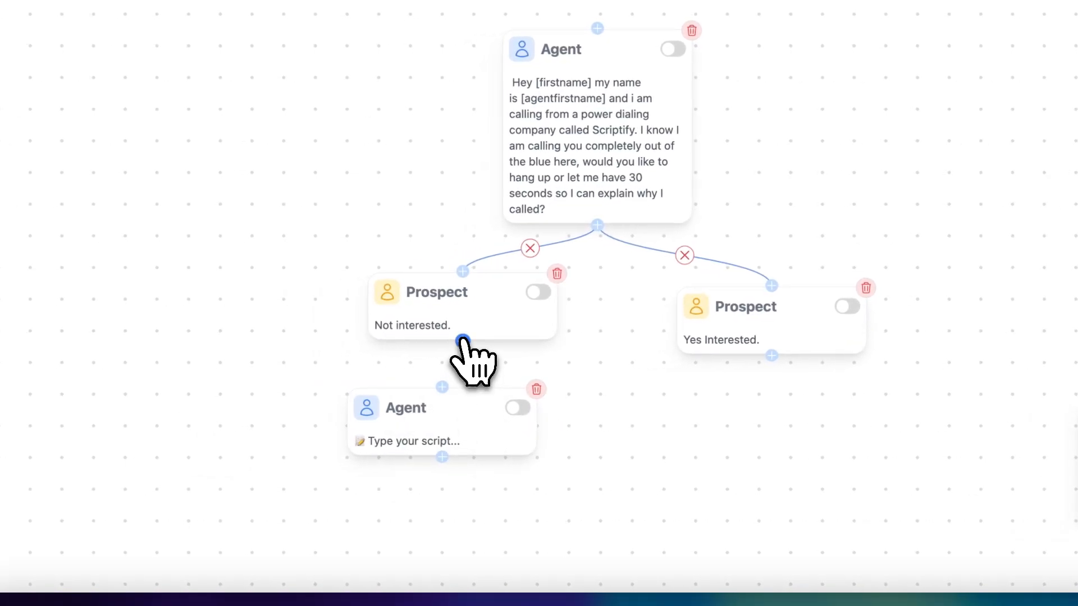
{"action": "left_click", "coordinate": [442, 386]}
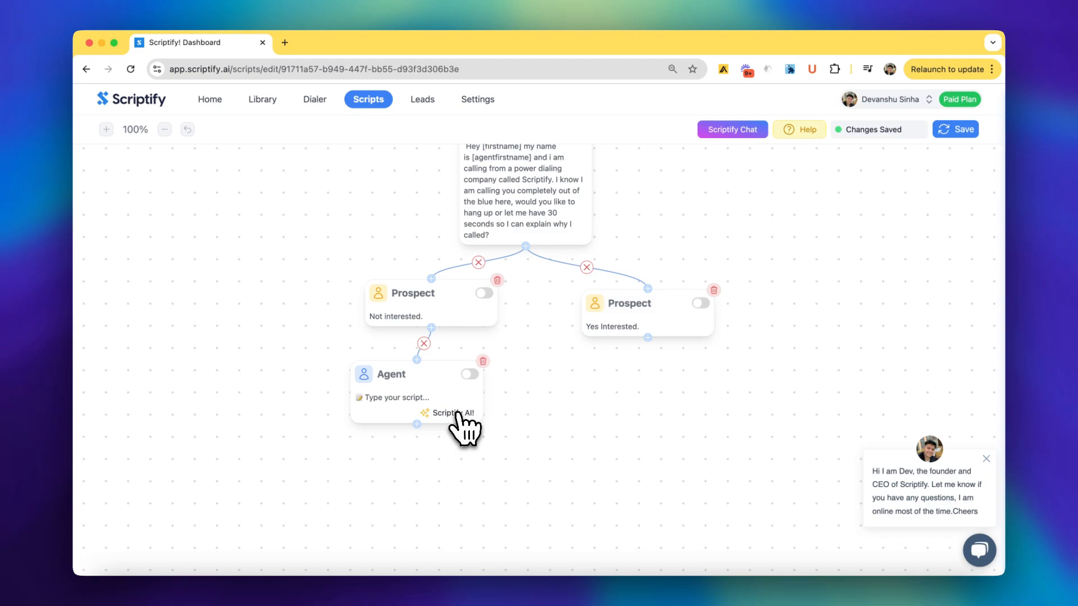
Step: Generate the lower Agent node's reply with Scriptify AI and save the script
{"action": "left_click", "coordinate": [457, 414]}
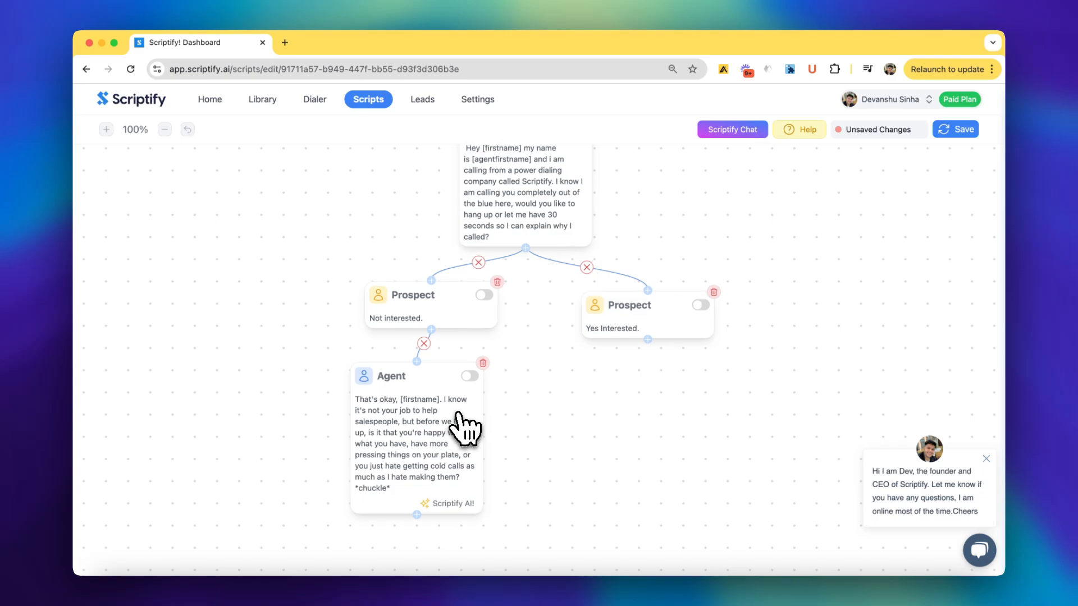
{"action": "scroll", "coordinate": [457, 414], "scroll_direction": "up", "scroll_amount": 3}
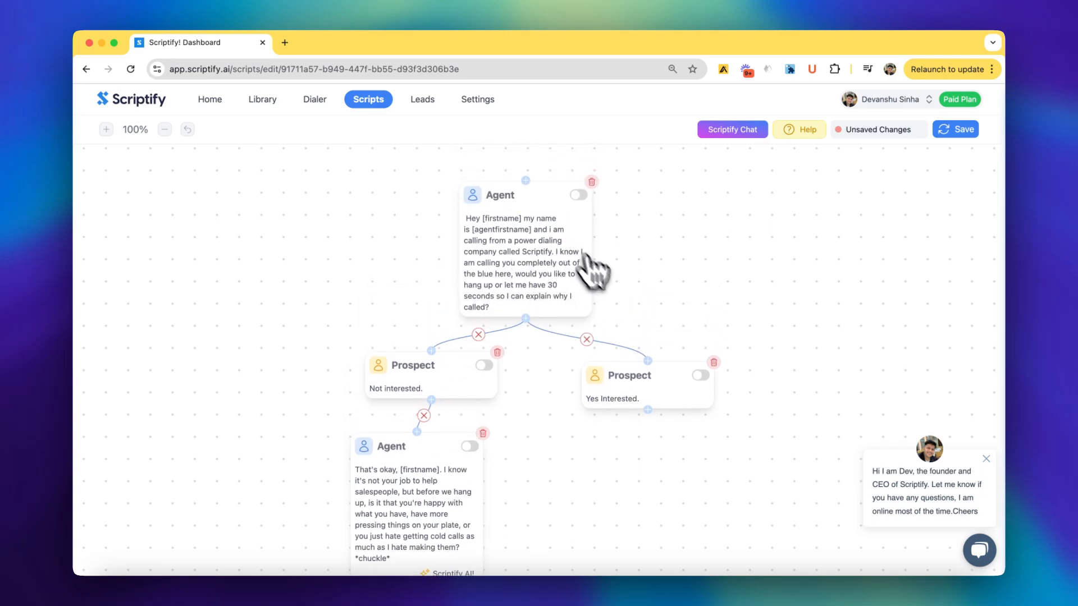
{"action": "scroll", "coordinate": [581, 457], "scroll_direction": "down", "scroll_amount": 2}
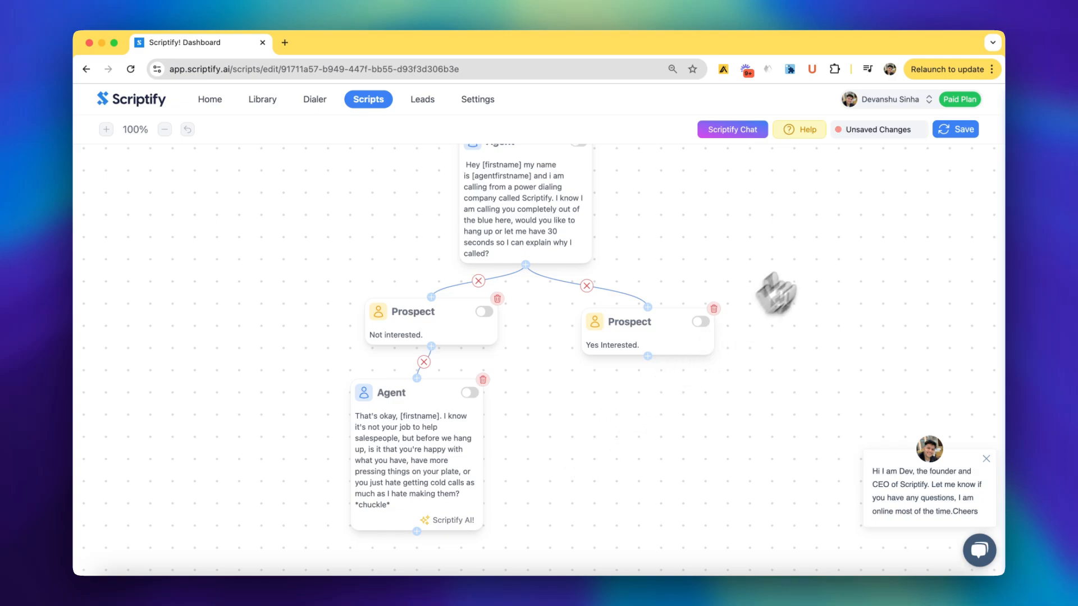
{"action": "left_click", "coordinate": [955, 129]}
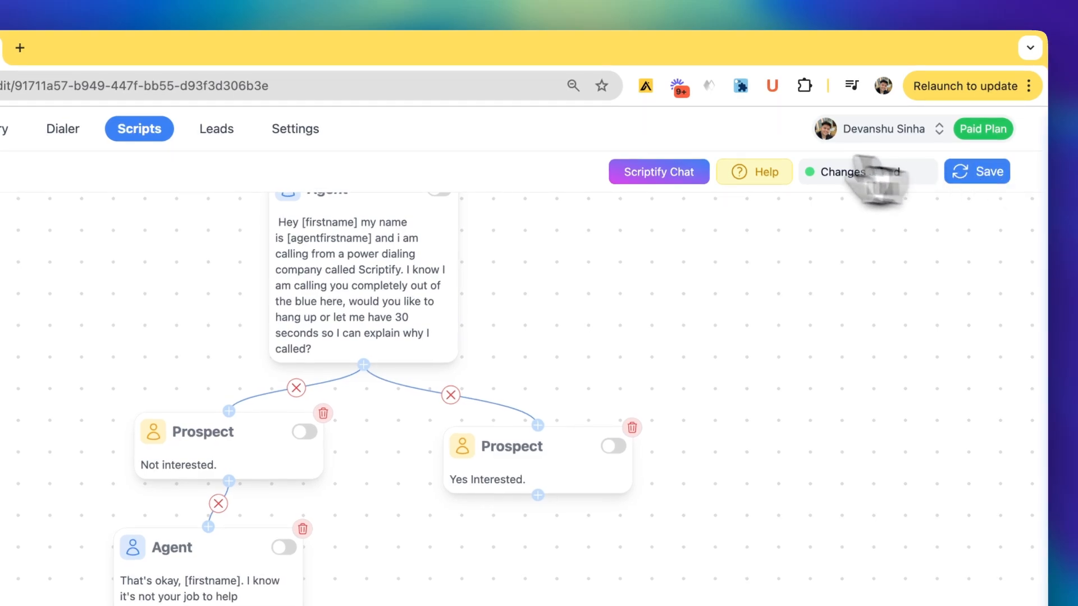
Step: Return to the scripts list and play the Scriptify demo talk track
{"action": "left_click", "coordinate": [139, 128]}
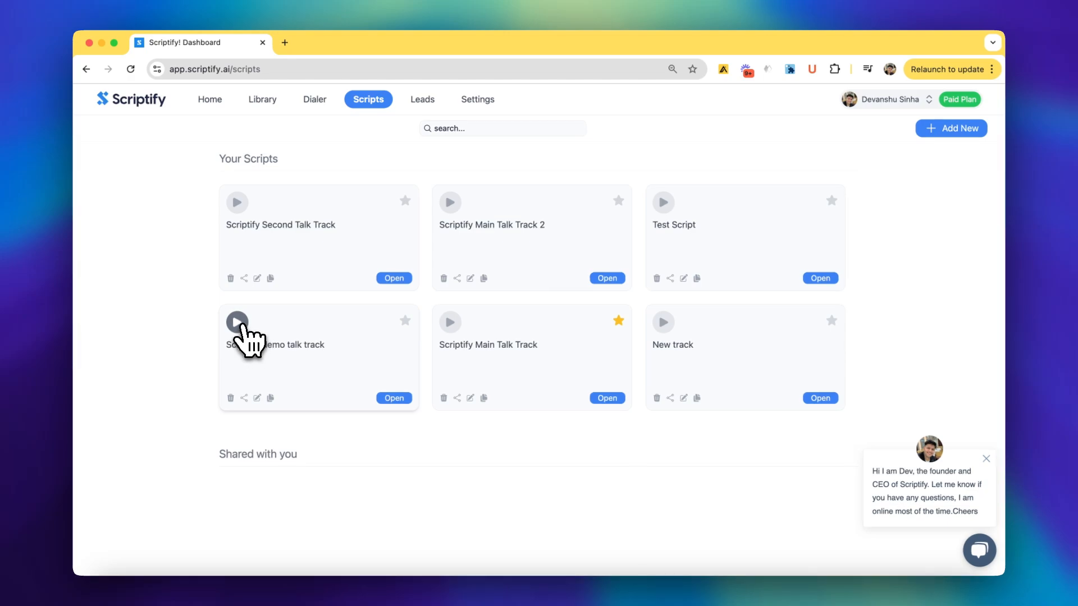
{"action": "left_click", "coordinate": [237, 323]}
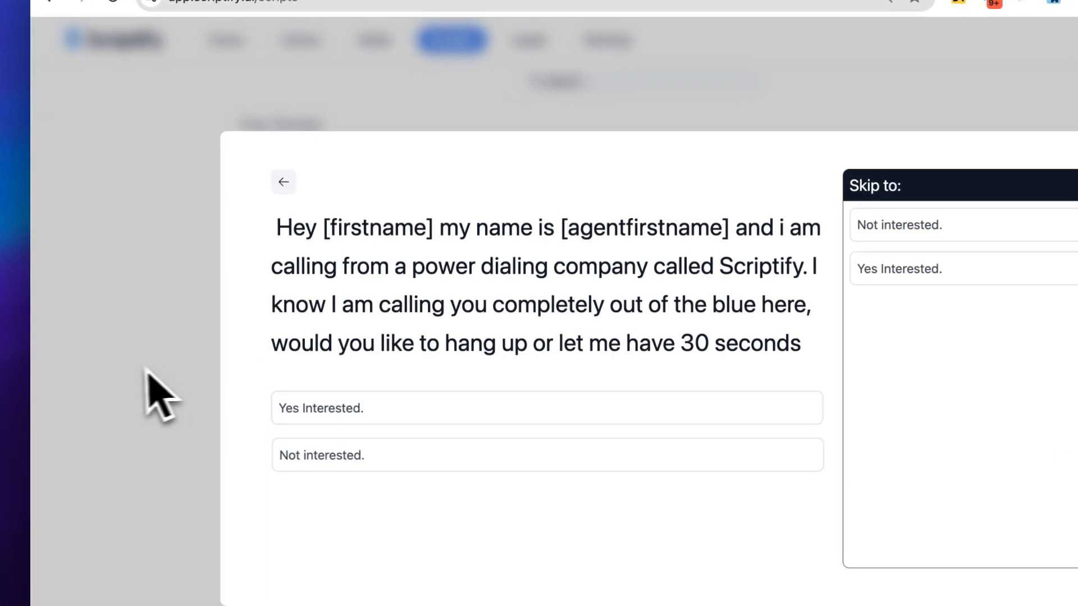
{"action": "left_click", "coordinate": [126, 378]}
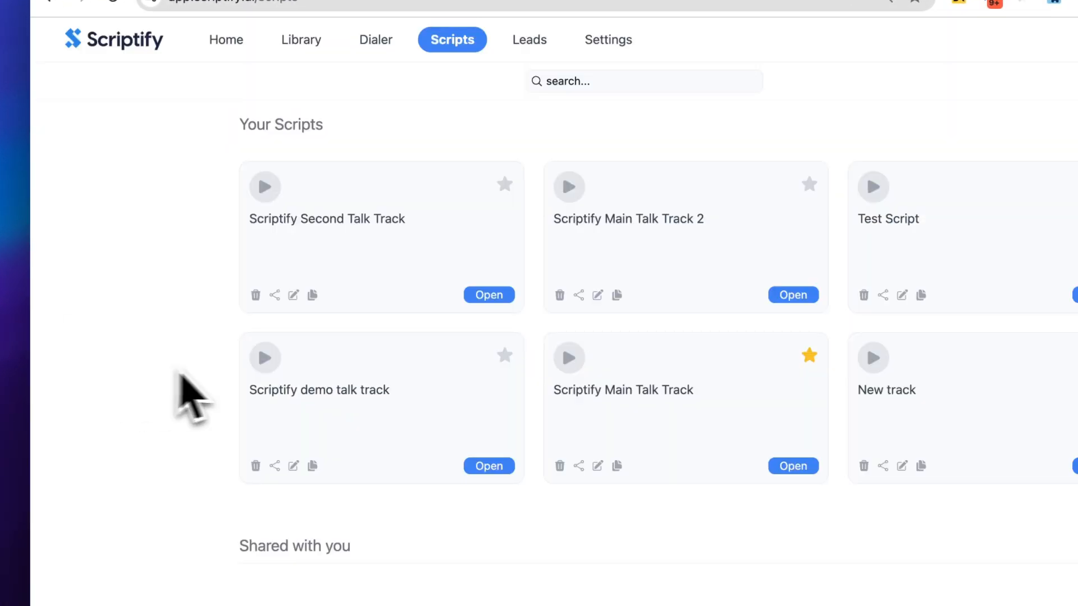
{"action": "left_click", "coordinate": [264, 359]}
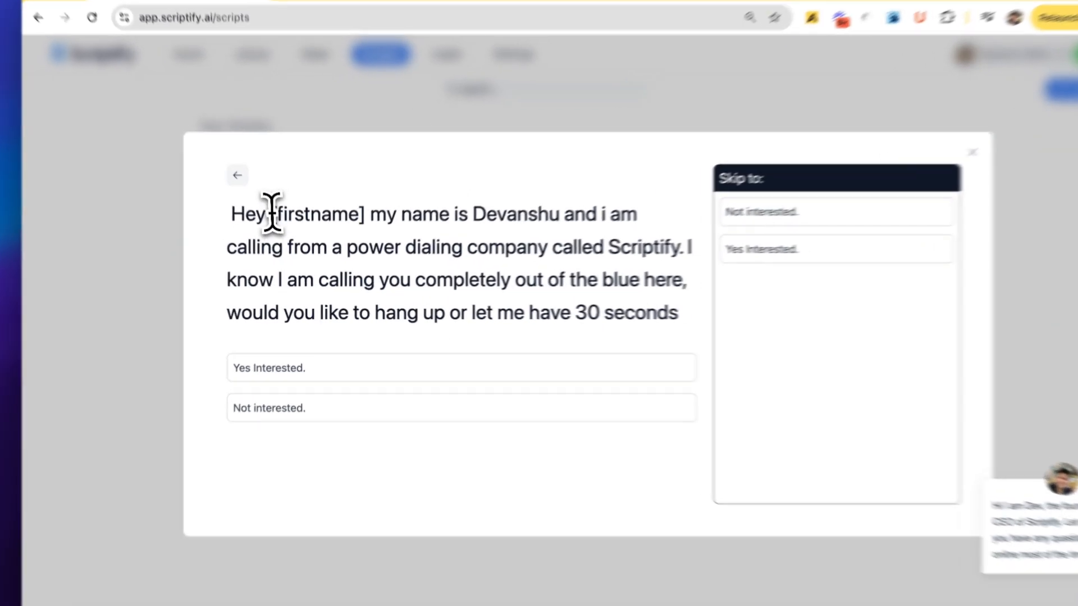
Step: Check the prospect and agent name fields in the opener, and try the "Not interested." response before closing the playback
{"action": "left_click_drag", "start_coordinate": [276, 230], "coordinate": [351, 231]}
{"action": "left_click_drag", "start_coordinate": [500, 197], "coordinate": [618, 197]}
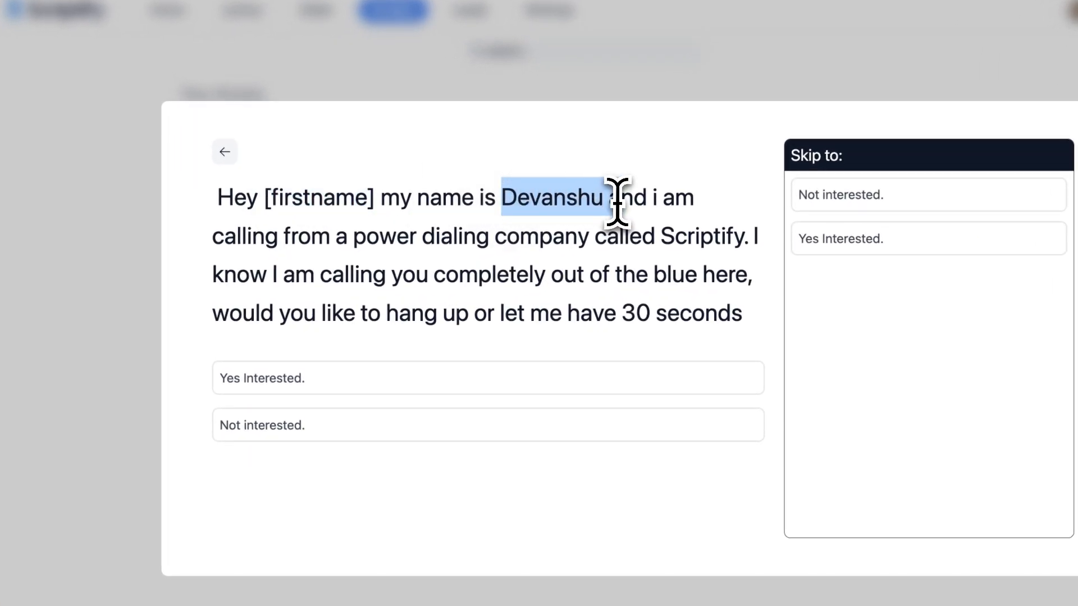
{"action": "left_click", "coordinate": [522, 286]}
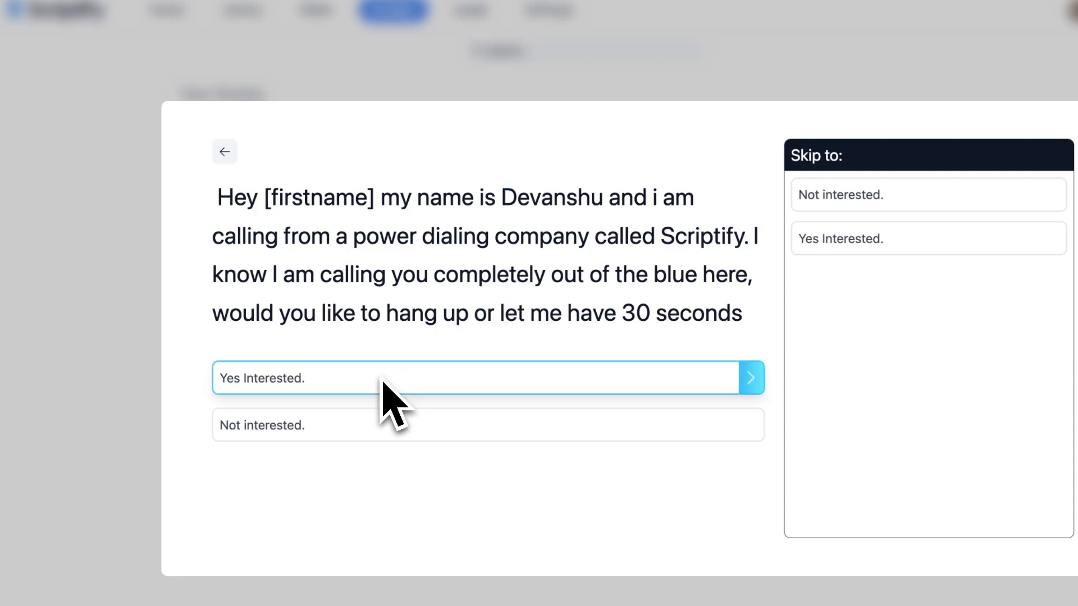
{"action": "left_click", "coordinate": [365, 427]}
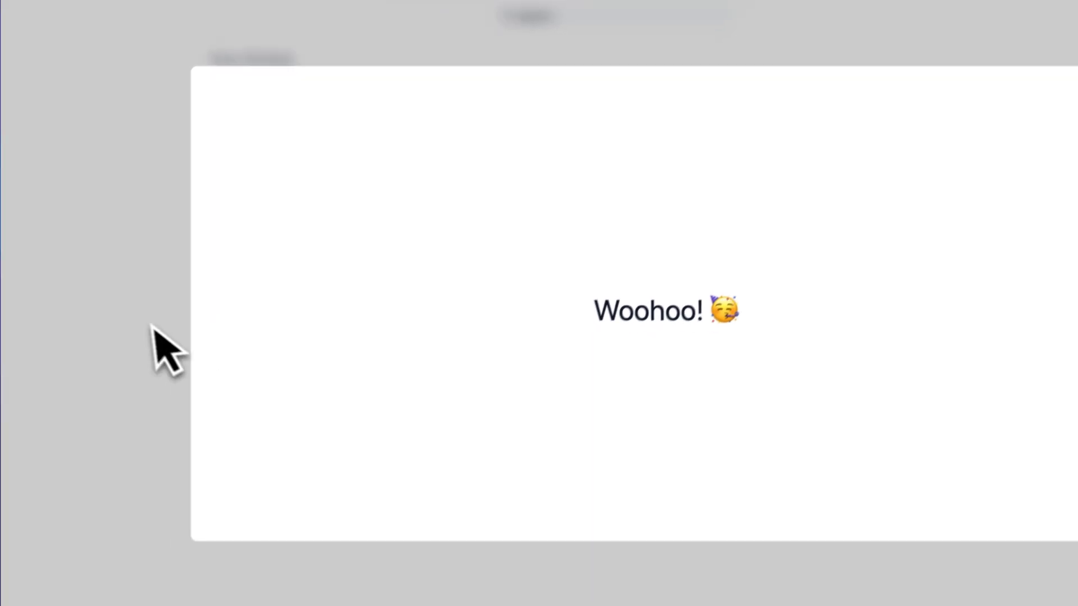
{"action": "left_click", "coordinate": [119, 362]}
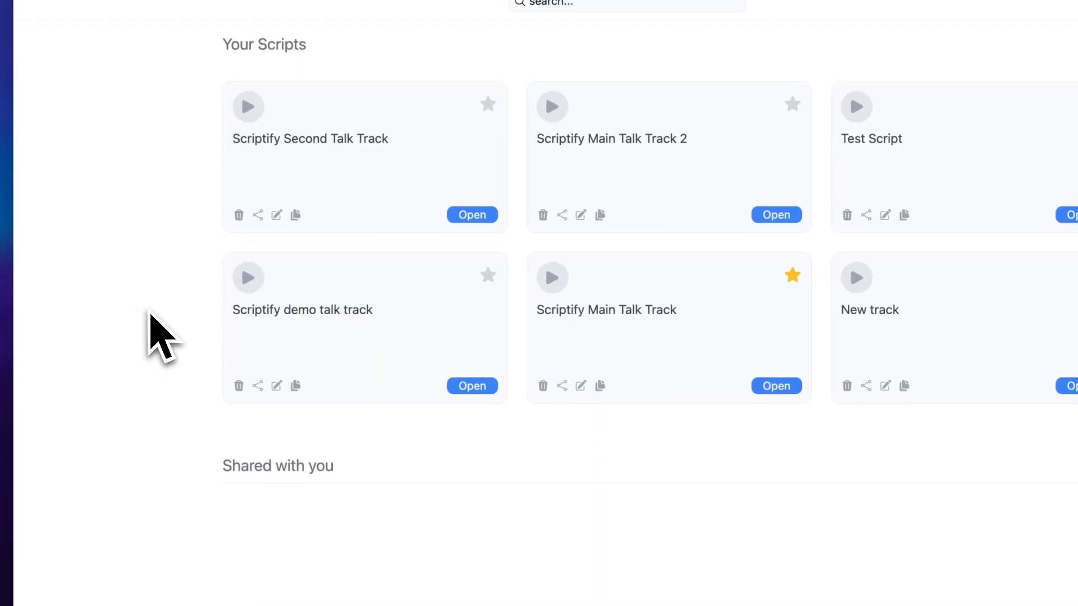
Step: Share the Scriptify demo talk track with the first and third listed users, giving each Read access only
{"action": "left_click", "coordinate": [258, 384]}
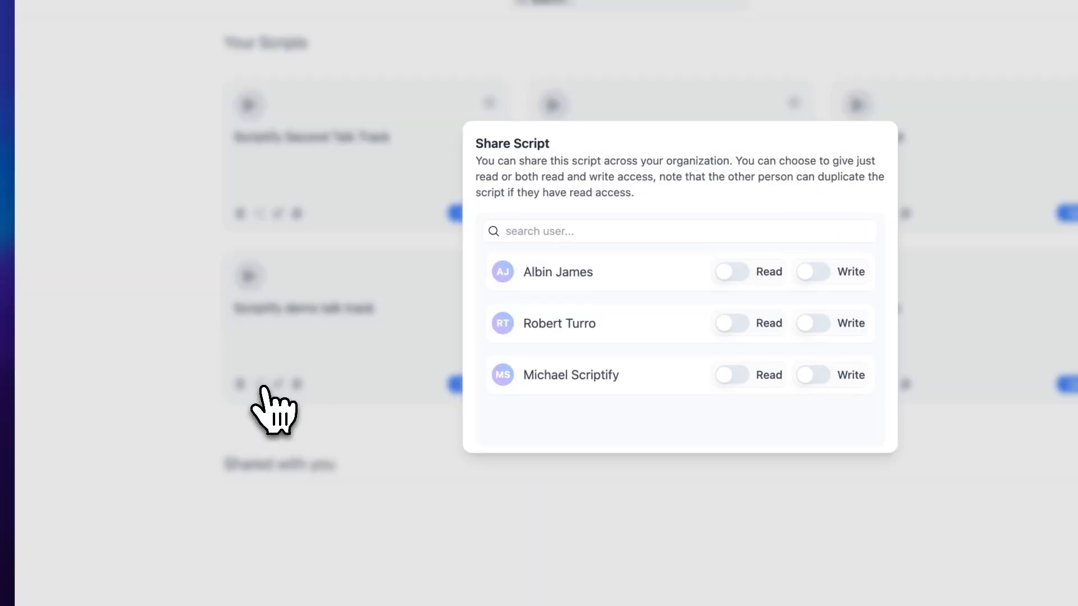
{"action": "left_click", "coordinate": [734, 273]}
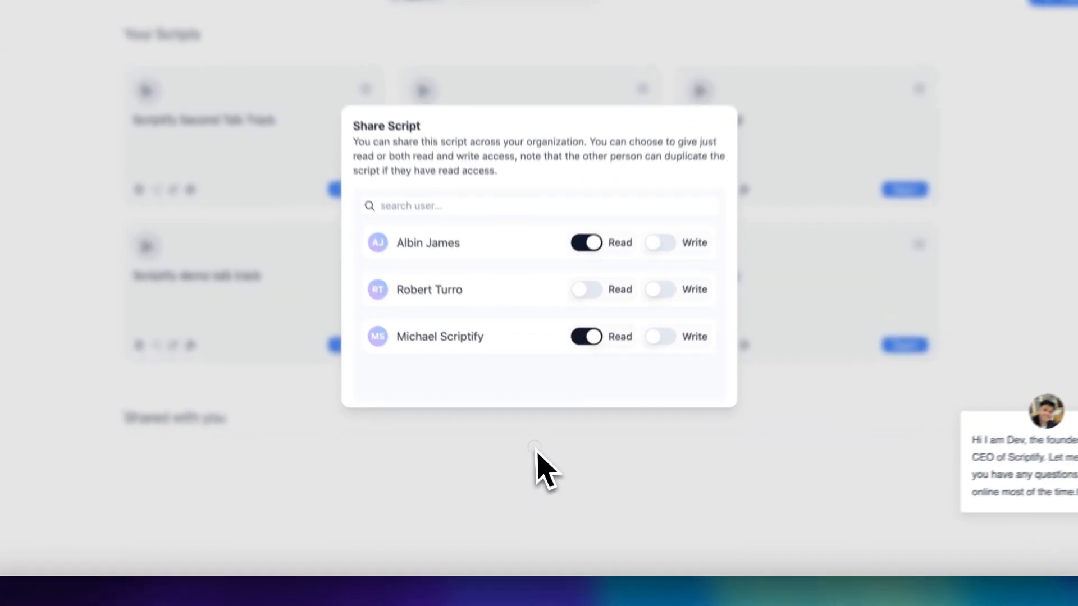
{"action": "left_click", "coordinate": [535, 479]}
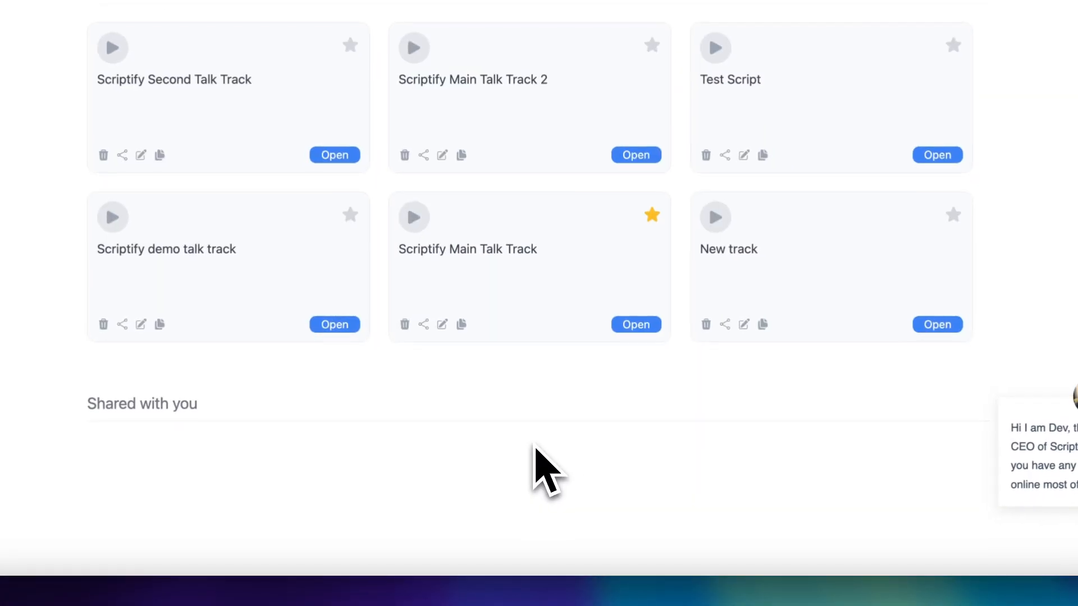